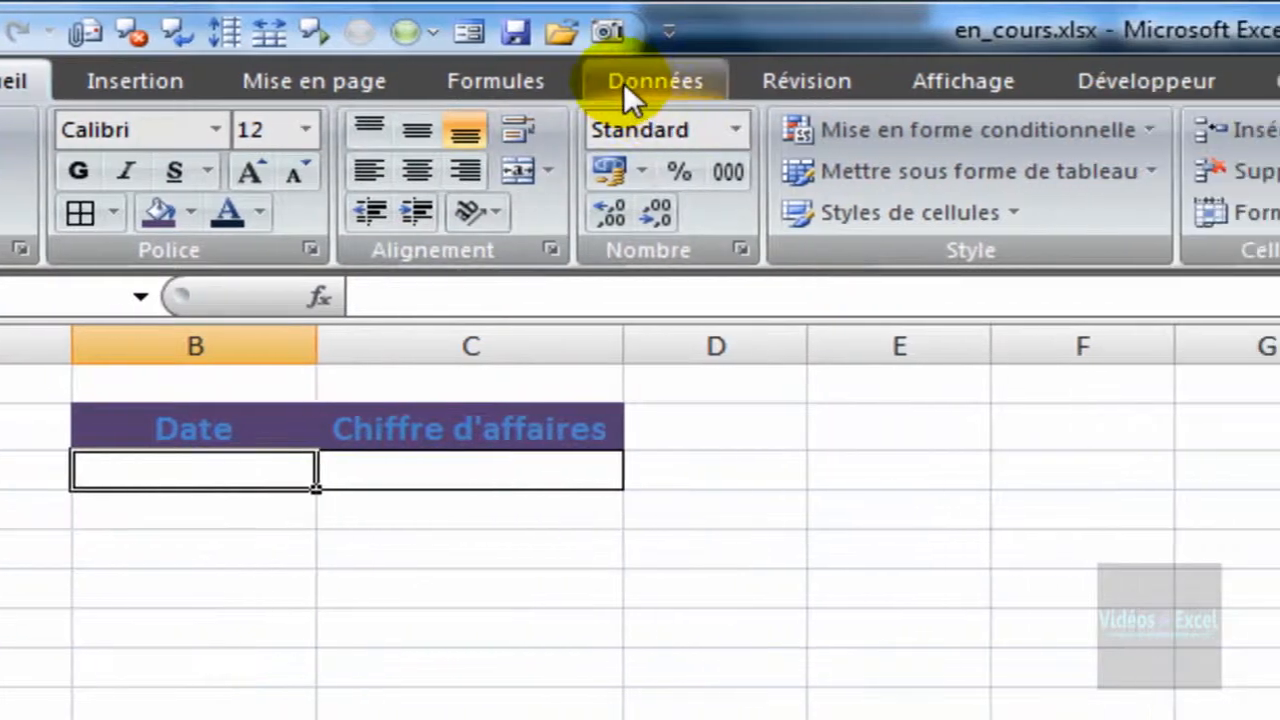
- Open the data validation settings for cell B3 and restrict the allowed entries to Date
{"action": "left_click", "coordinate": [623, 82]}
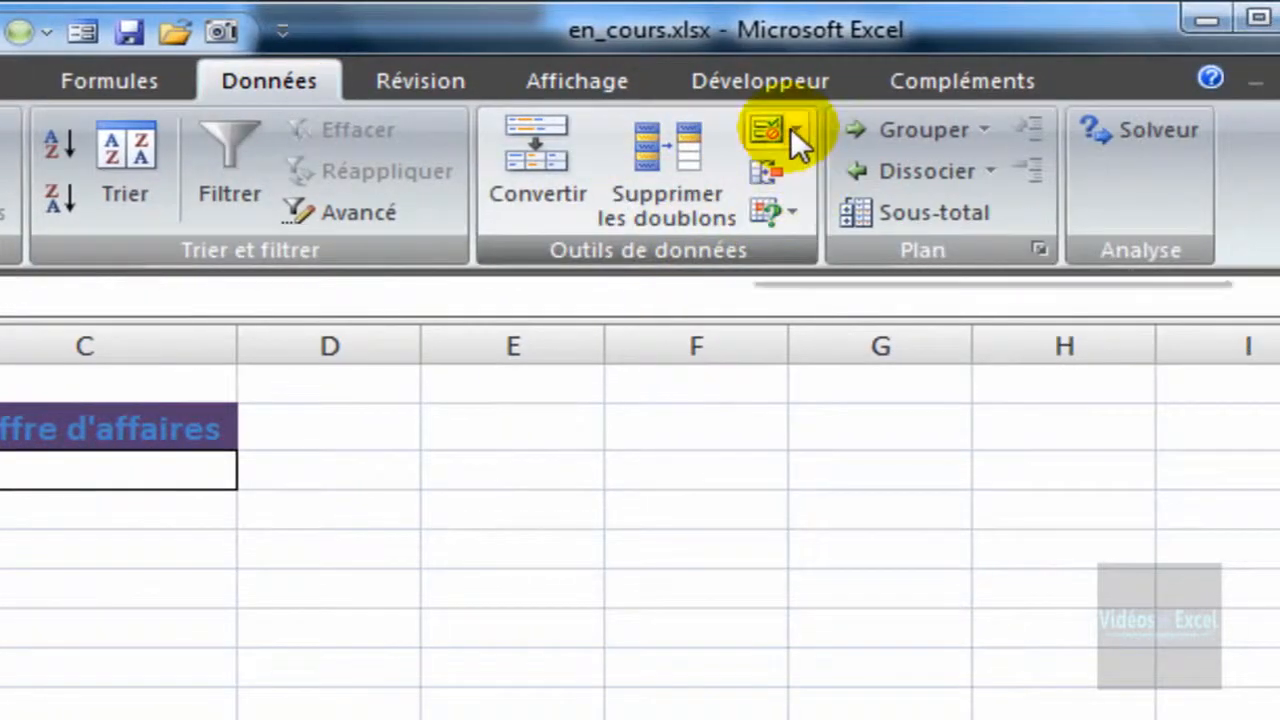
{"action": "left_click", "coordinate": [794, 132]}
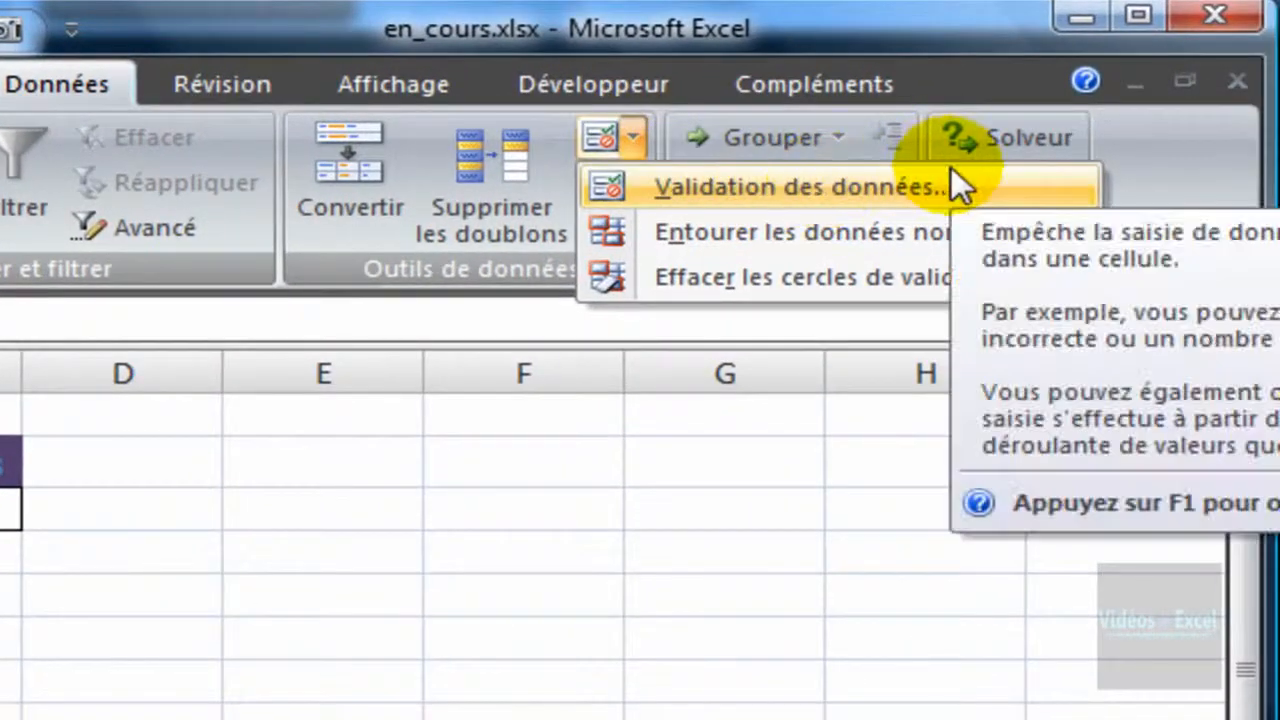
{"action": "left_click", "coordinate": [951, 168]}
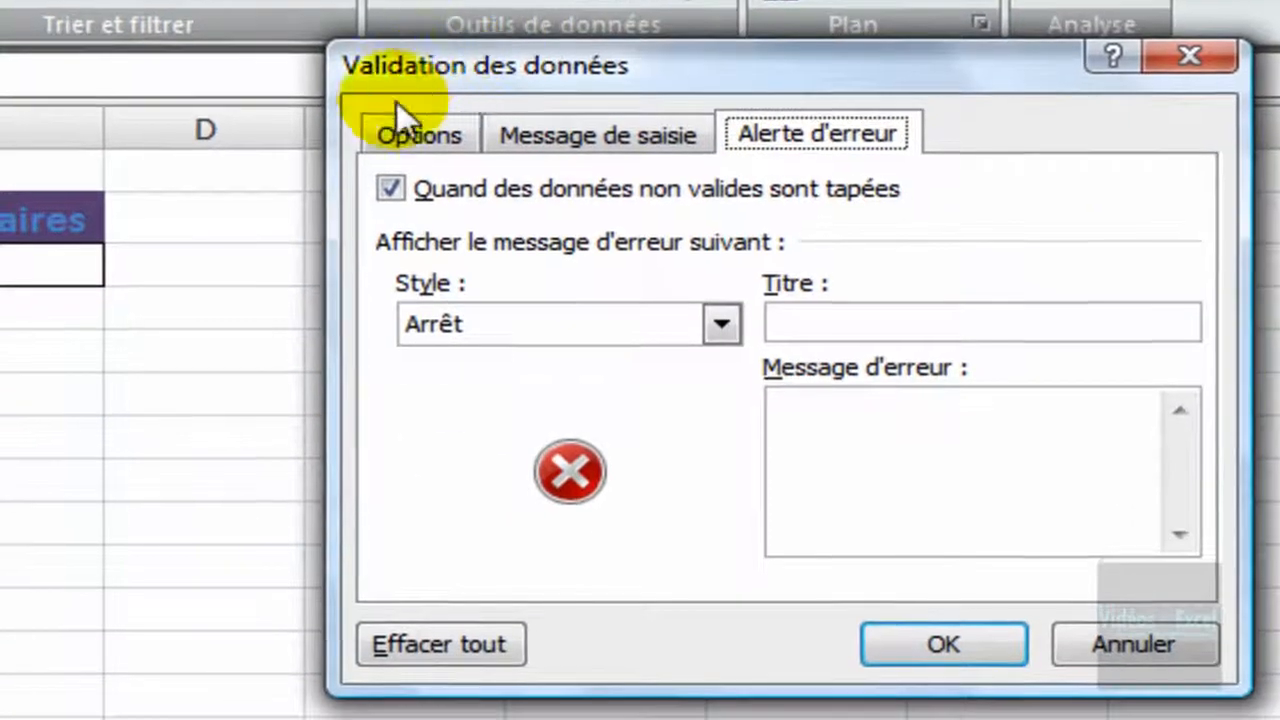
{"action": "left_click", "coordinate": [413, 145]}
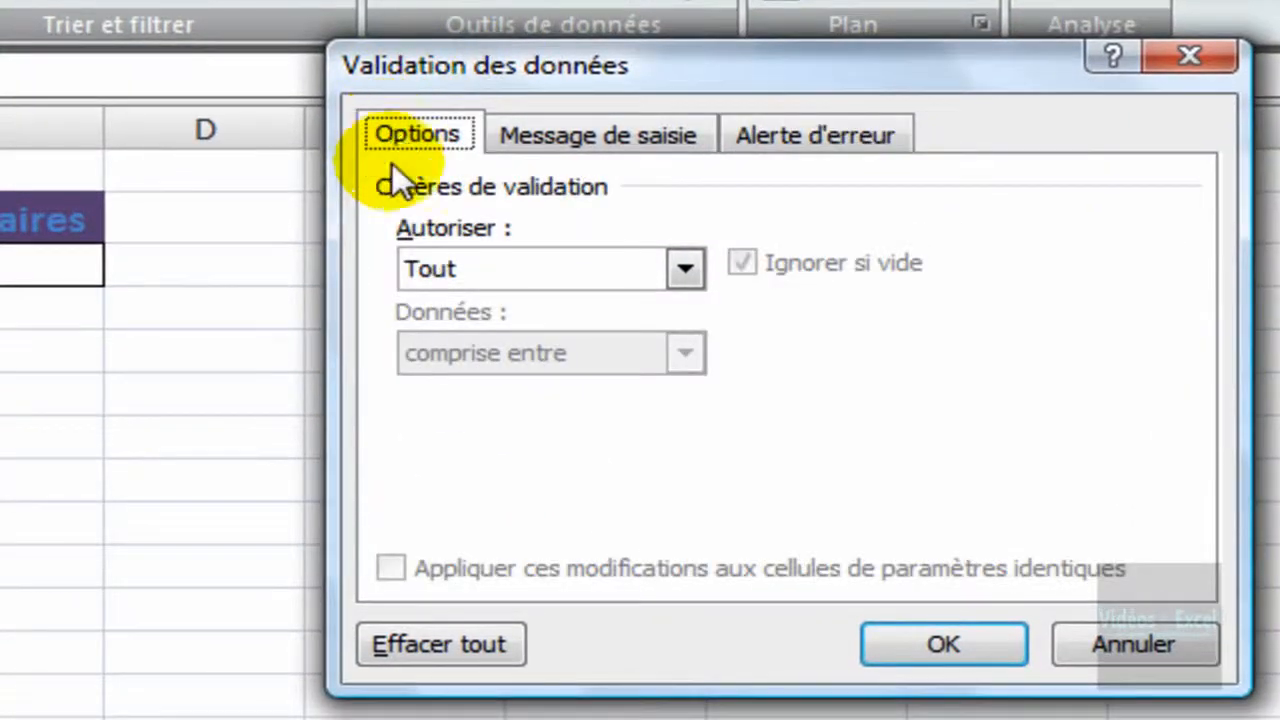
{"action": "left_click", "coordinate": [686, 268]}
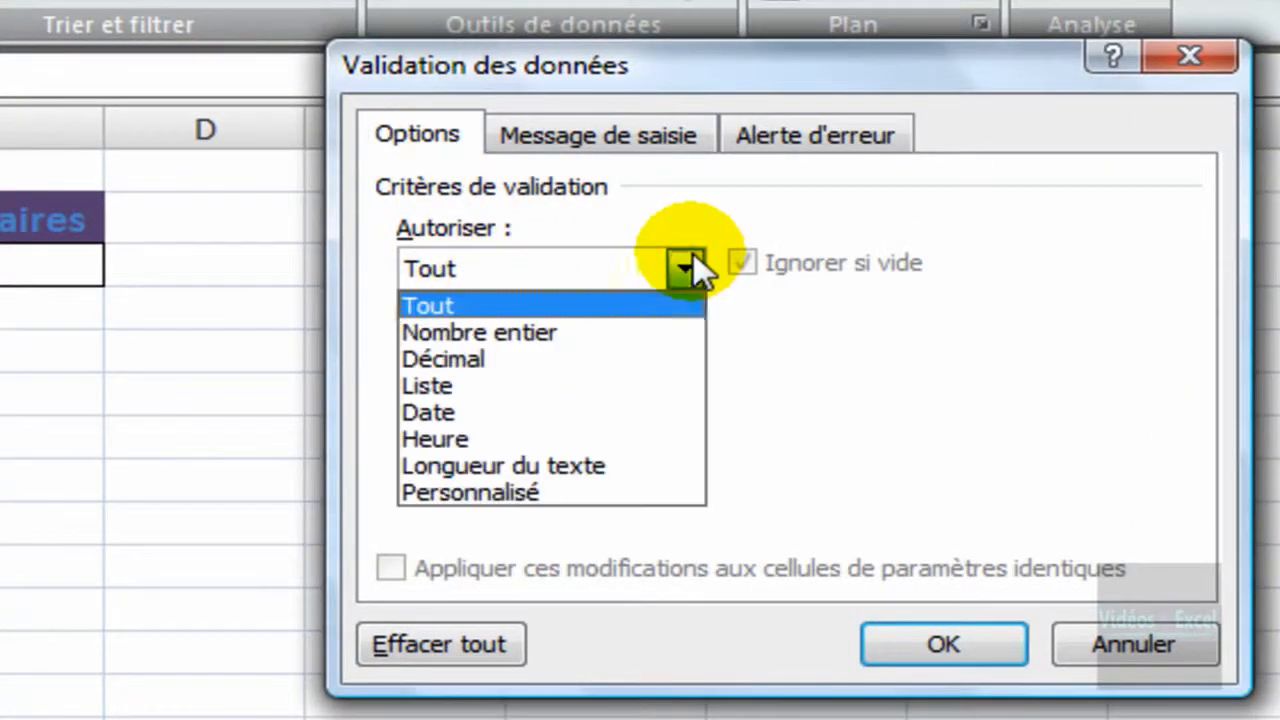
{"action": "left_click", "coordinate": [673, 417]}
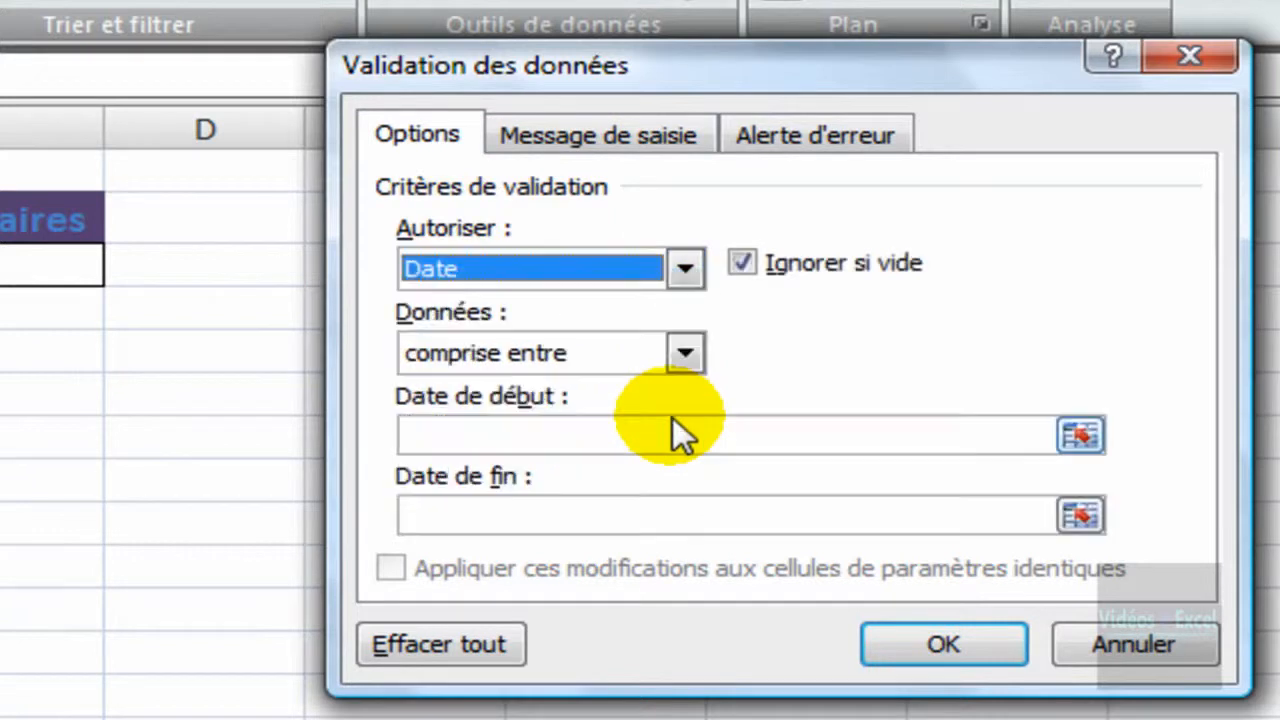
- Limit the allowed dates to between 1/1/2010 and 31/12/2010 and apply the validation rule
{"action": "left_click", "coordinate": [571, 435]}
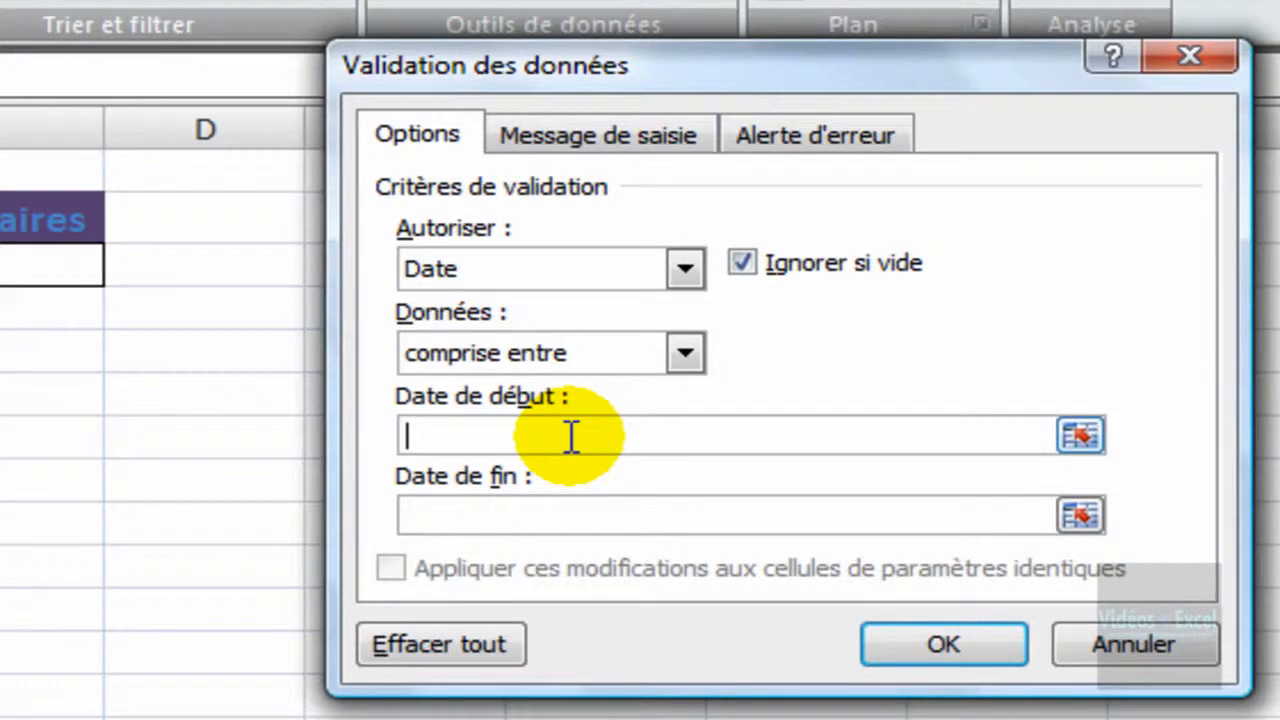
{"action": "type", "text": "1/1/"}
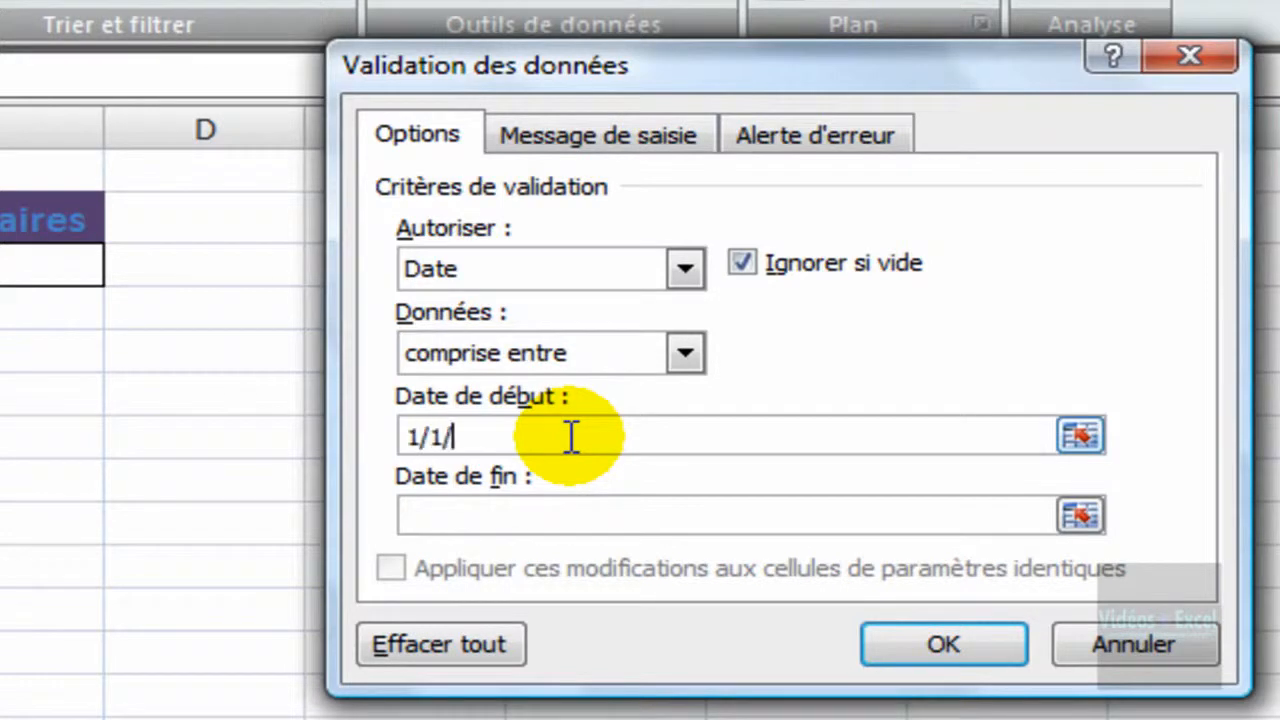
{"action": "type", "text": "2010"}
{"action": "type", "text": "31"}
{"action": "type", "text": "/12/2010"}
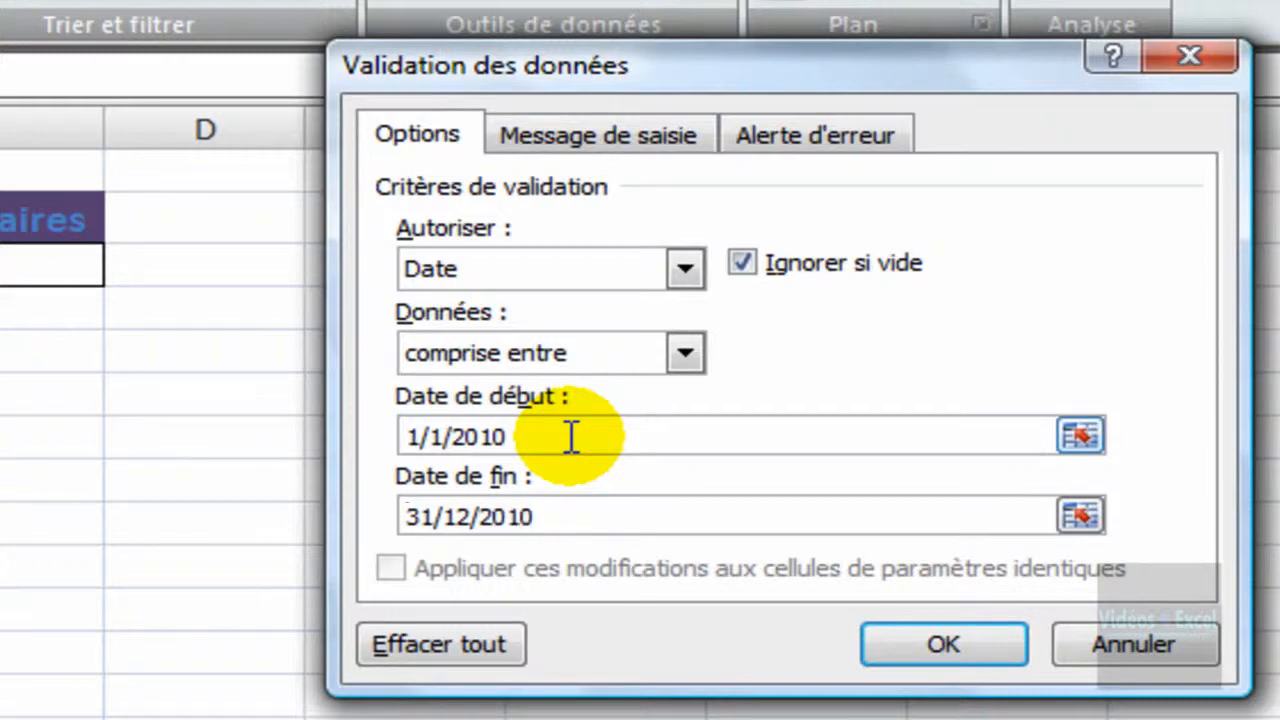
{"action": "left_click", "coordinate": [943, 647]}
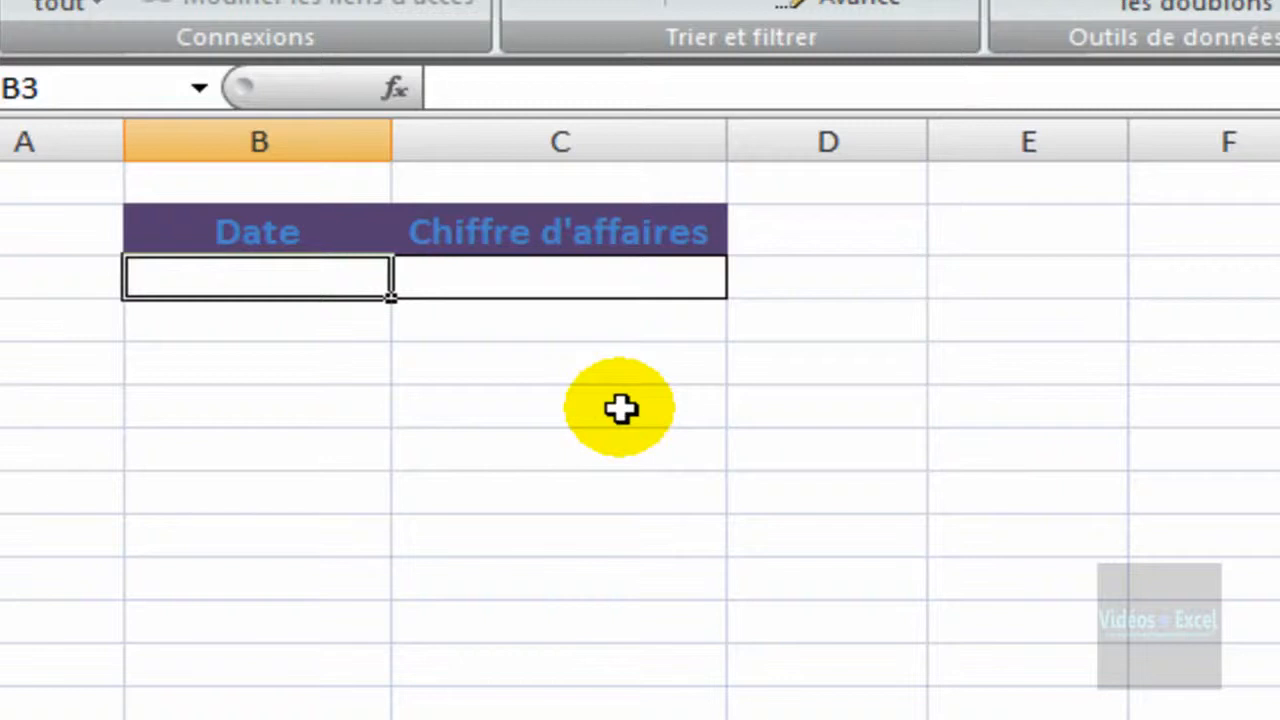
- Test the validation rule by trying to enter 23/8/2009 in cell B3, then cancel the entry
{"action": "type", "text": "23/8/"}
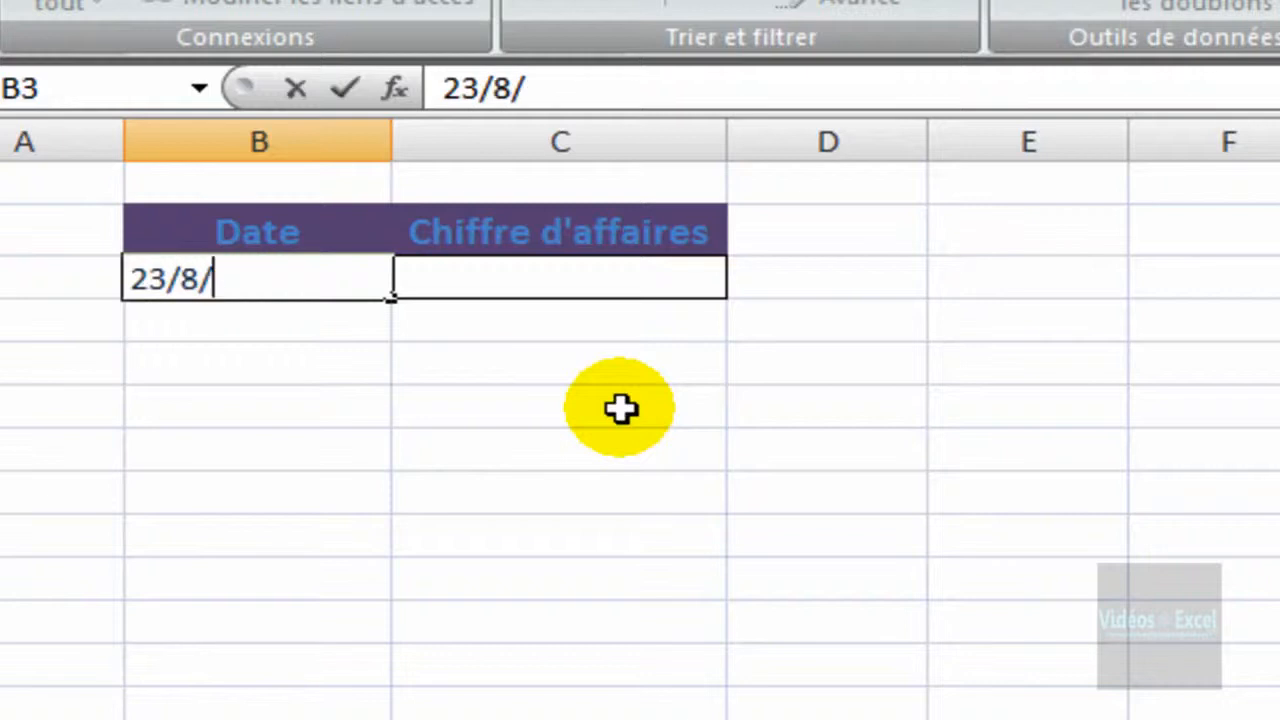
{"action": "type", "text": "2009"}
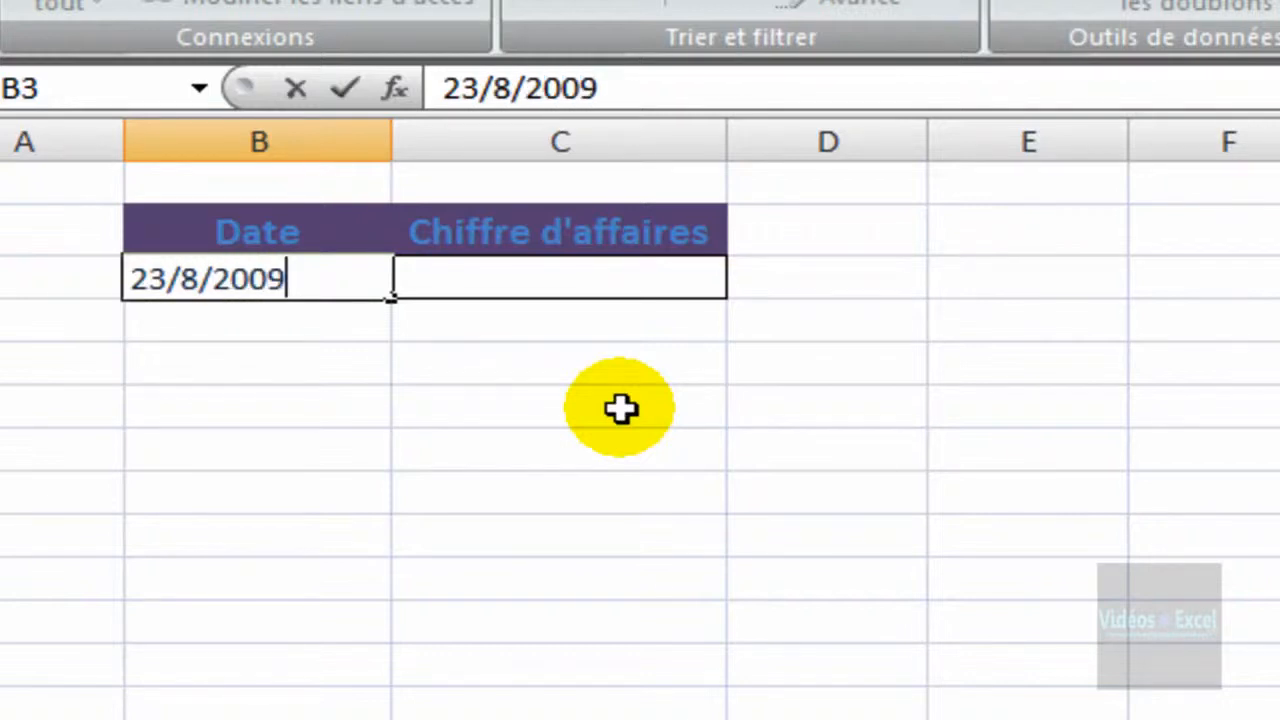
{"action": "key", "text": "Return"}
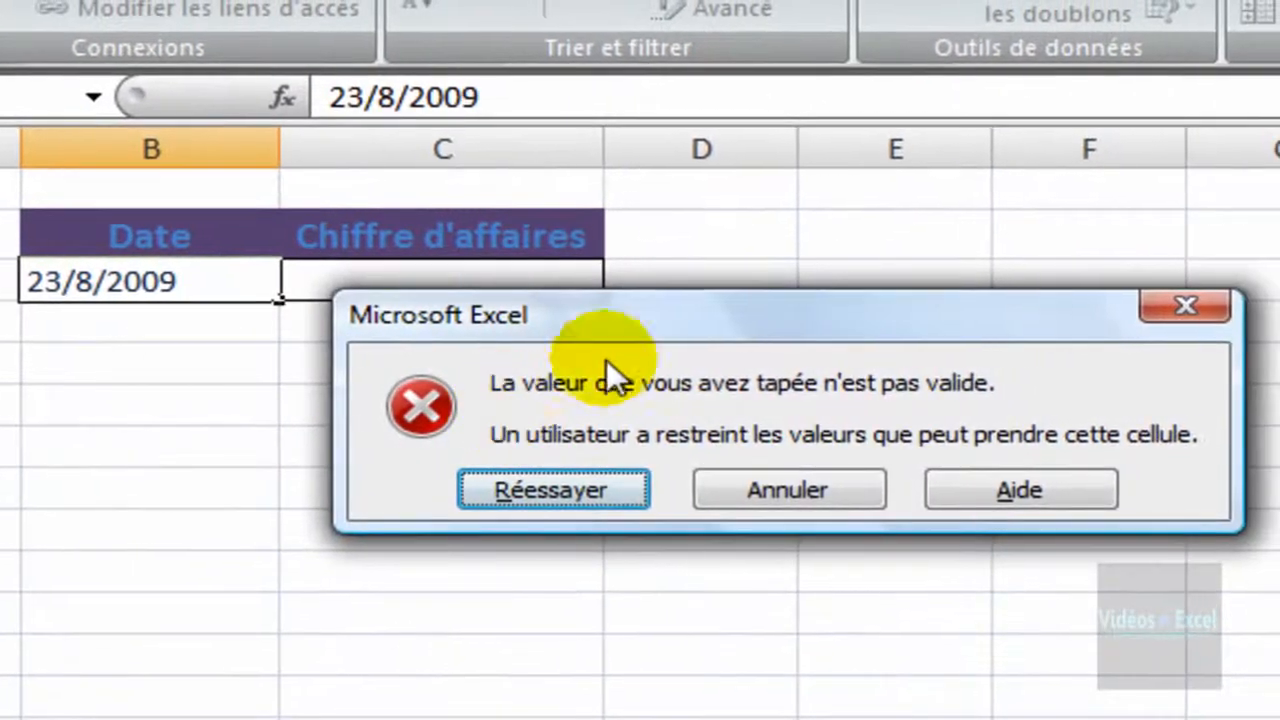
{"action": "left_click_drag", "start_coordinate": [763, 315], "coordinate": [1097, 298]}
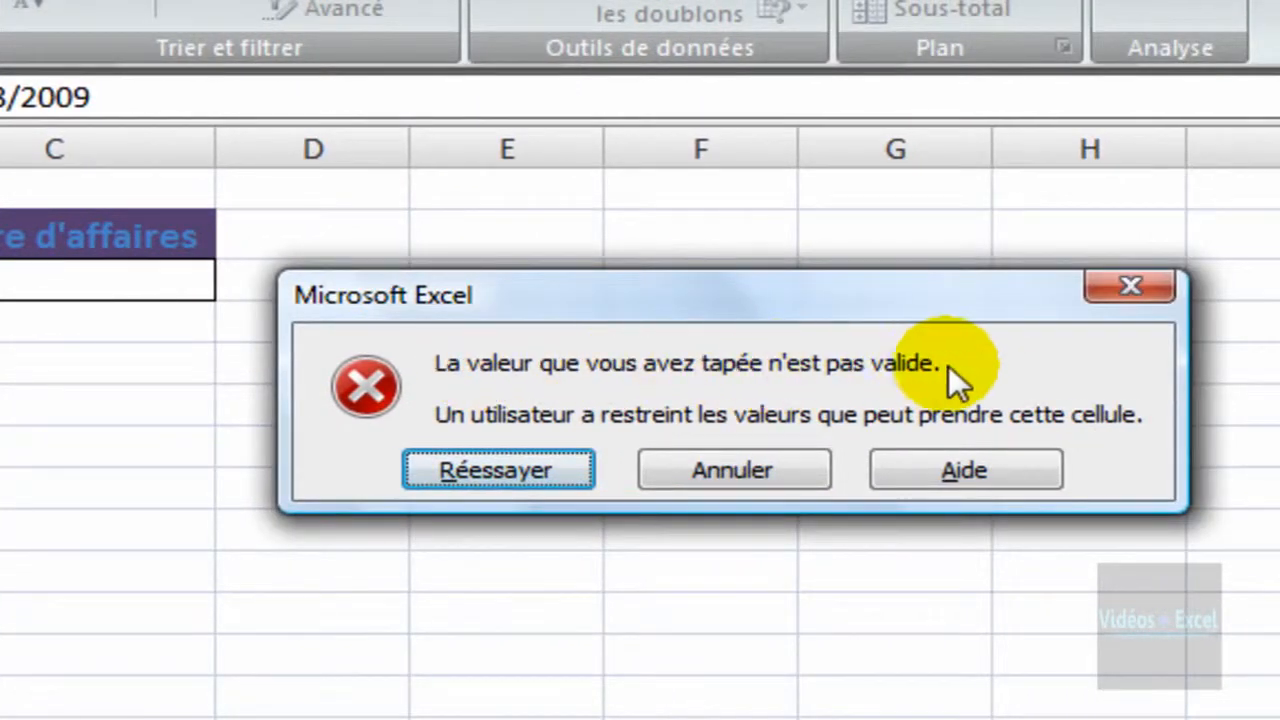
{"action": "left_click", "coordinate": [747, 468]}
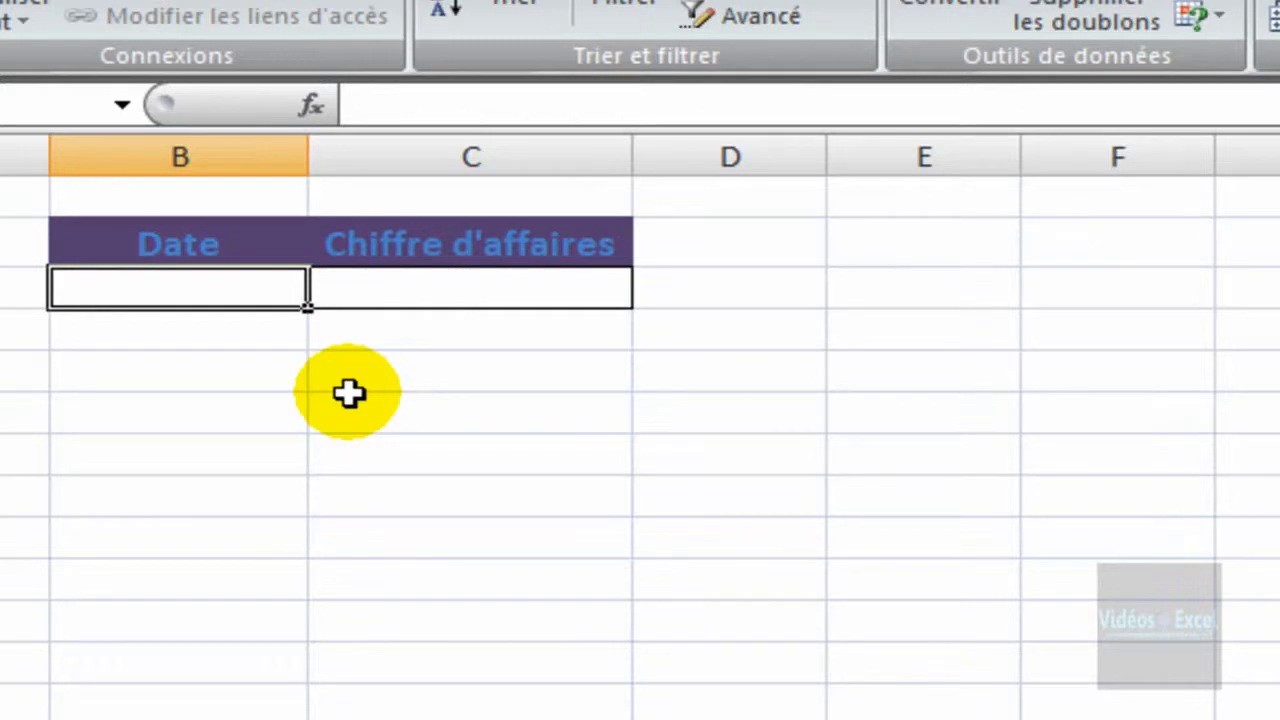
- Enter the date 21/05/2010 in cell B3 and the turnover 12000 in cell C3
{"action": "type", "text": "21/"}
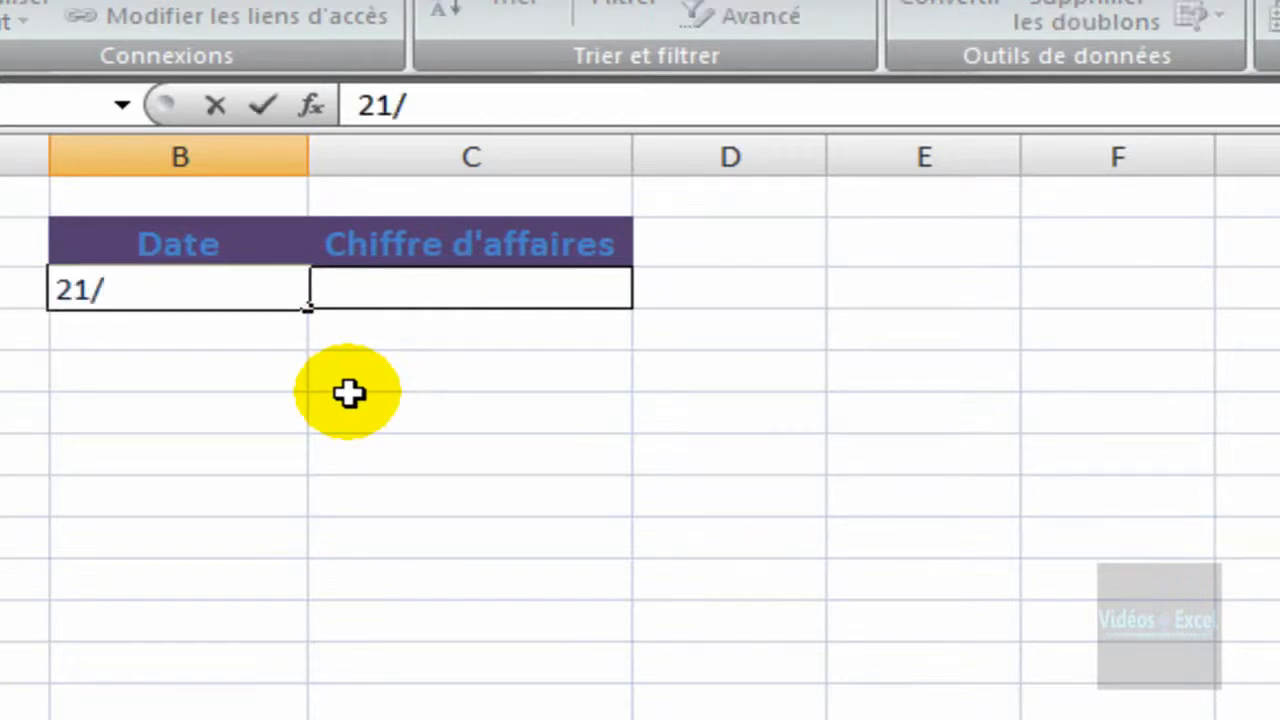
{"action": "type", "text": "05/2010"}
{"action": "key", "text": "Tab"}
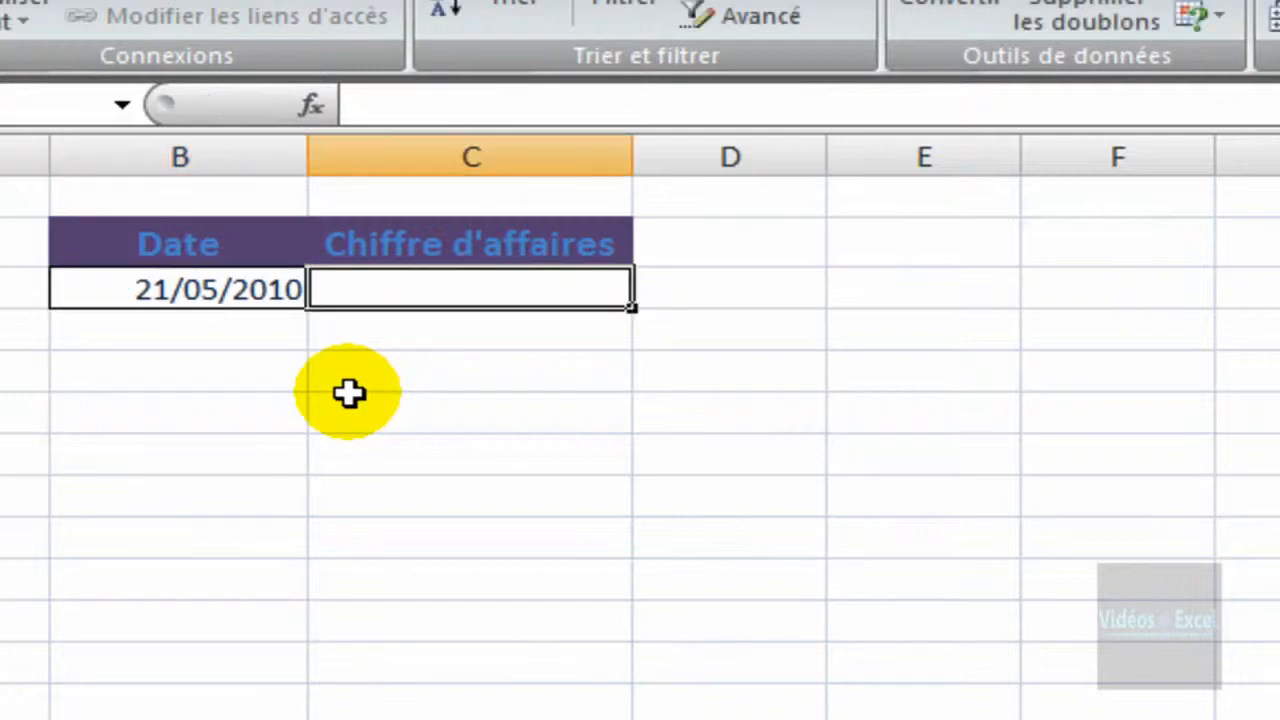
{"action": "type", "text": "12000"}
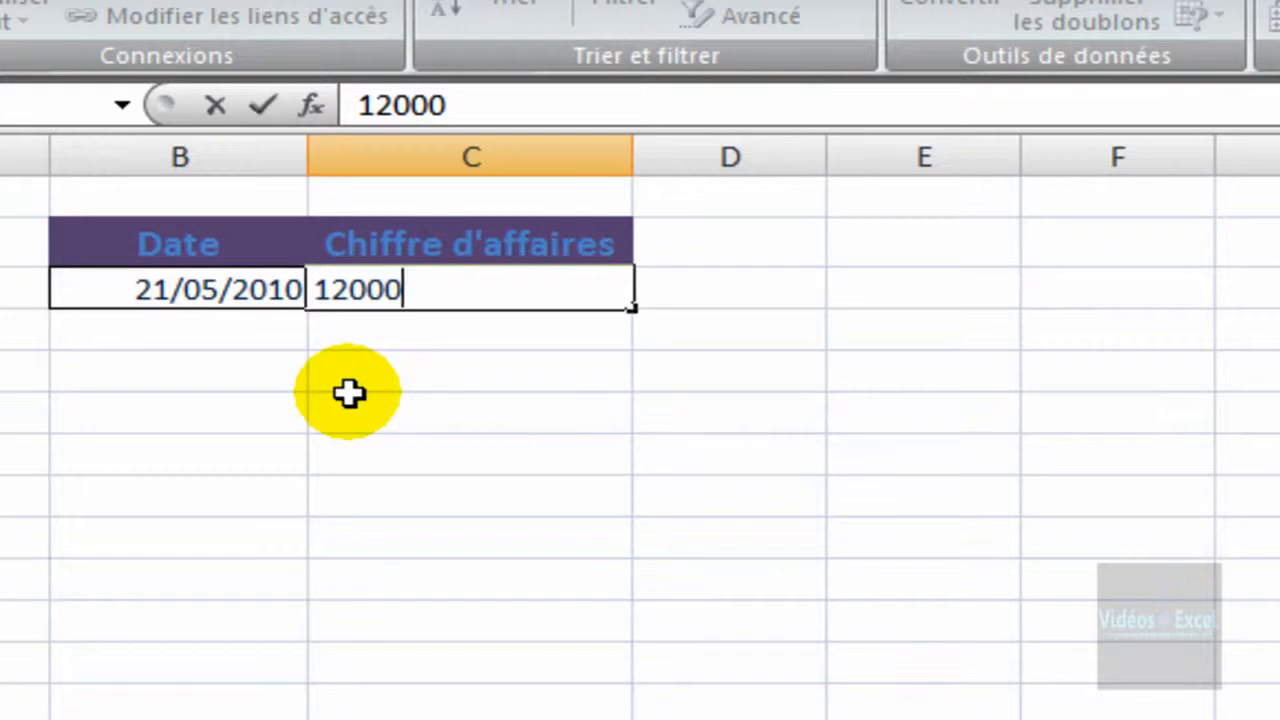
{"action": "key", "text": "ctrl+Return"}
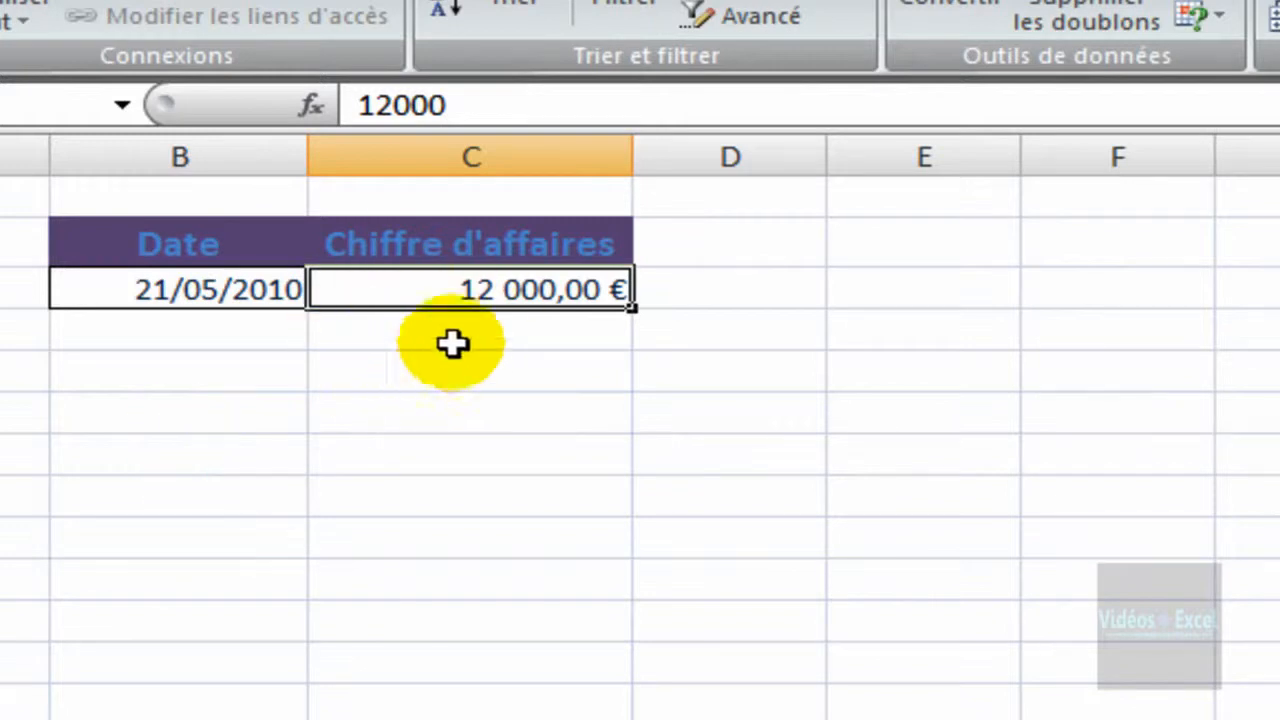
- Convert the range B2:C3 into a table with headers
{"action": "left_click", "coordinate": [177, 288]}
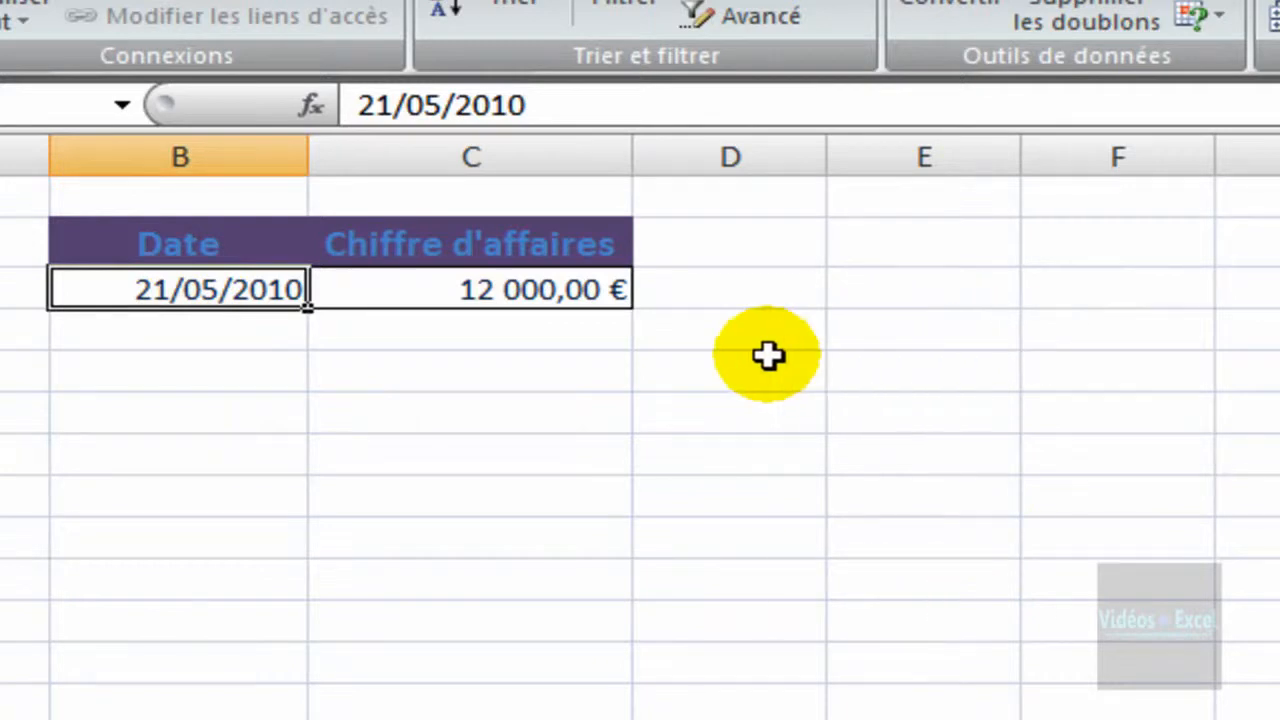
{"action": "left_click", "coordinate": [227, 250]}
{"action": "left_click", "coordinate": [466, 286]}
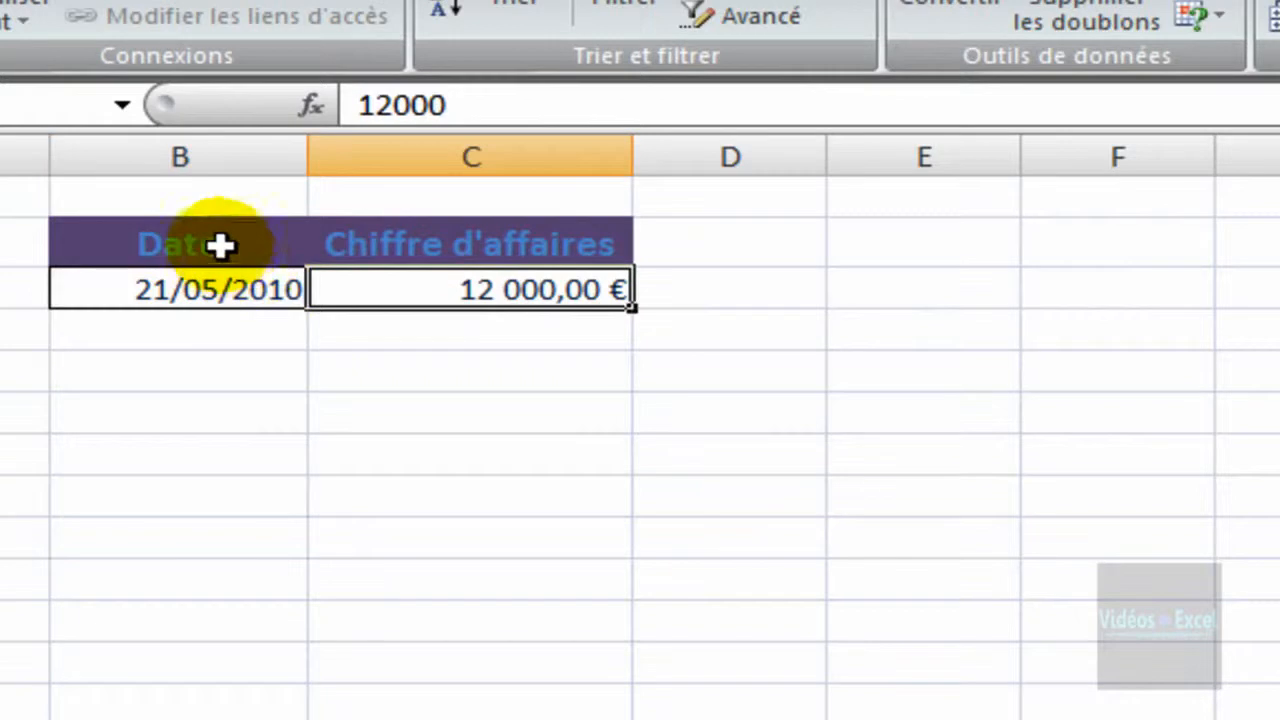
{"action": "left_click", "coordinate": [290, 244]}
{"action": "left_click", "coordinate": [466, 289]}
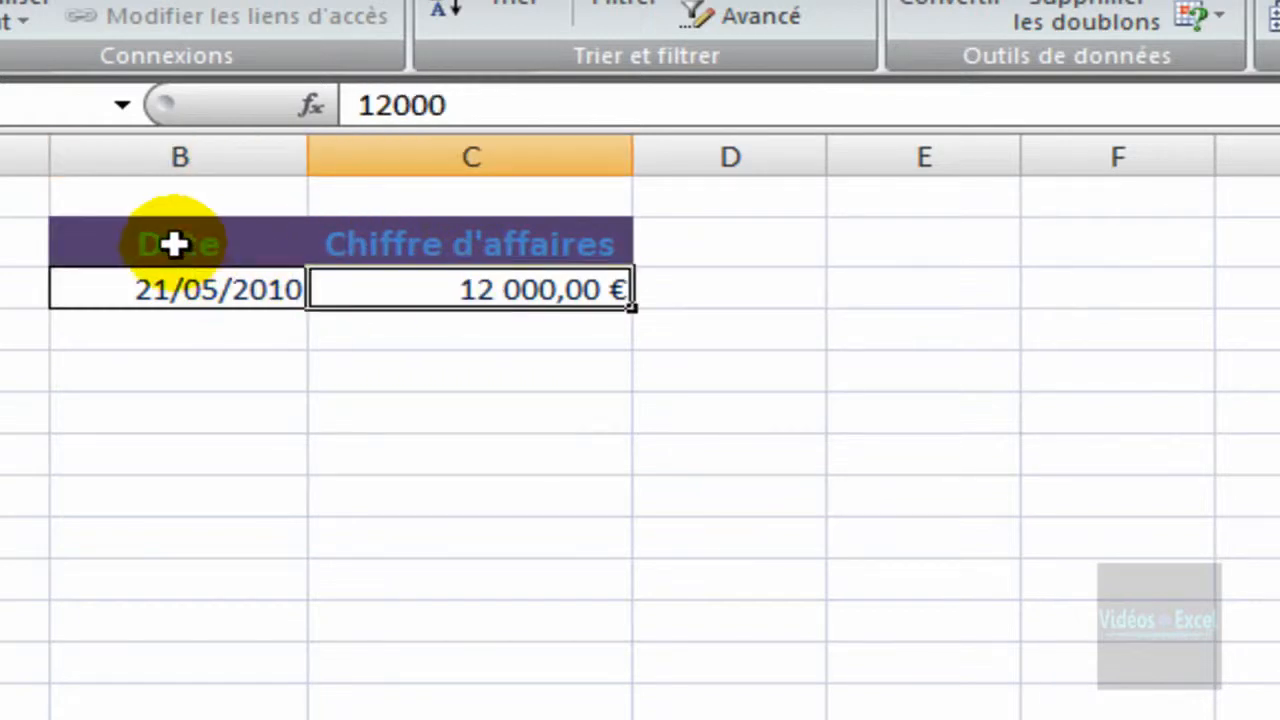
{"action": "left_click_drag", "start_coordinate": [173, 244], "coordinate": [507, 287]}
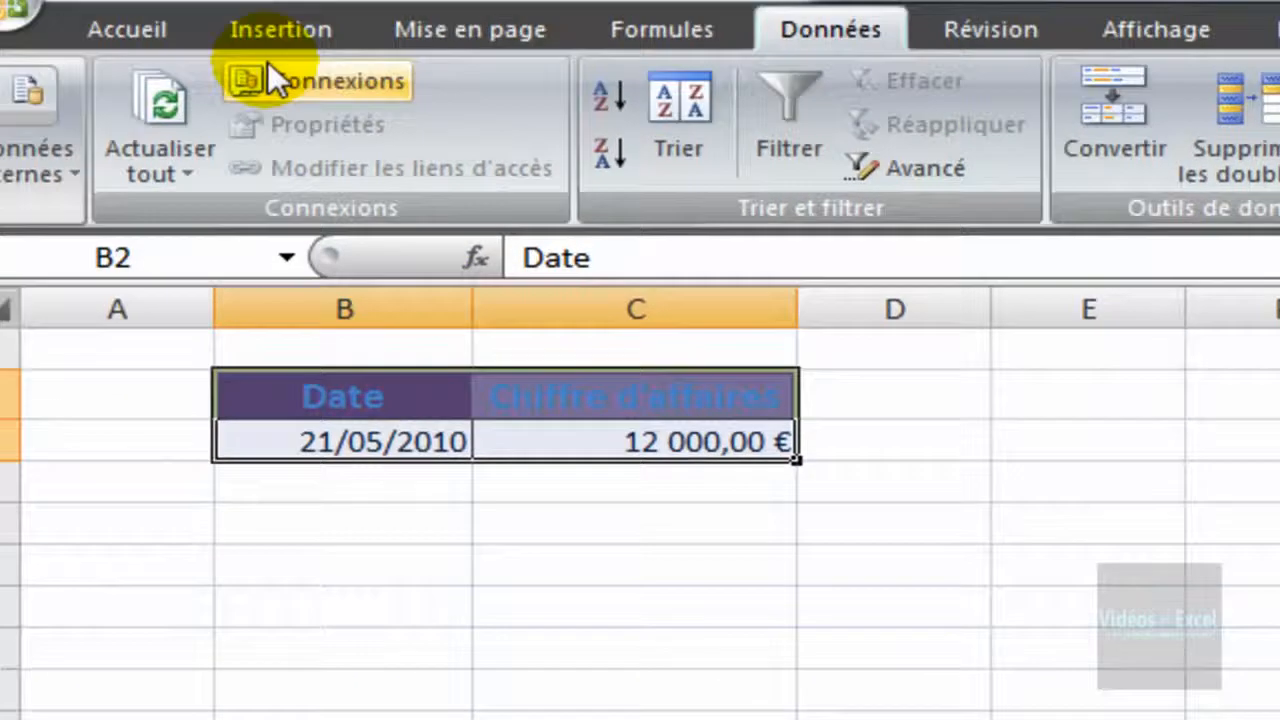
{"action": "left_click", "coordinate": [308, 81]}
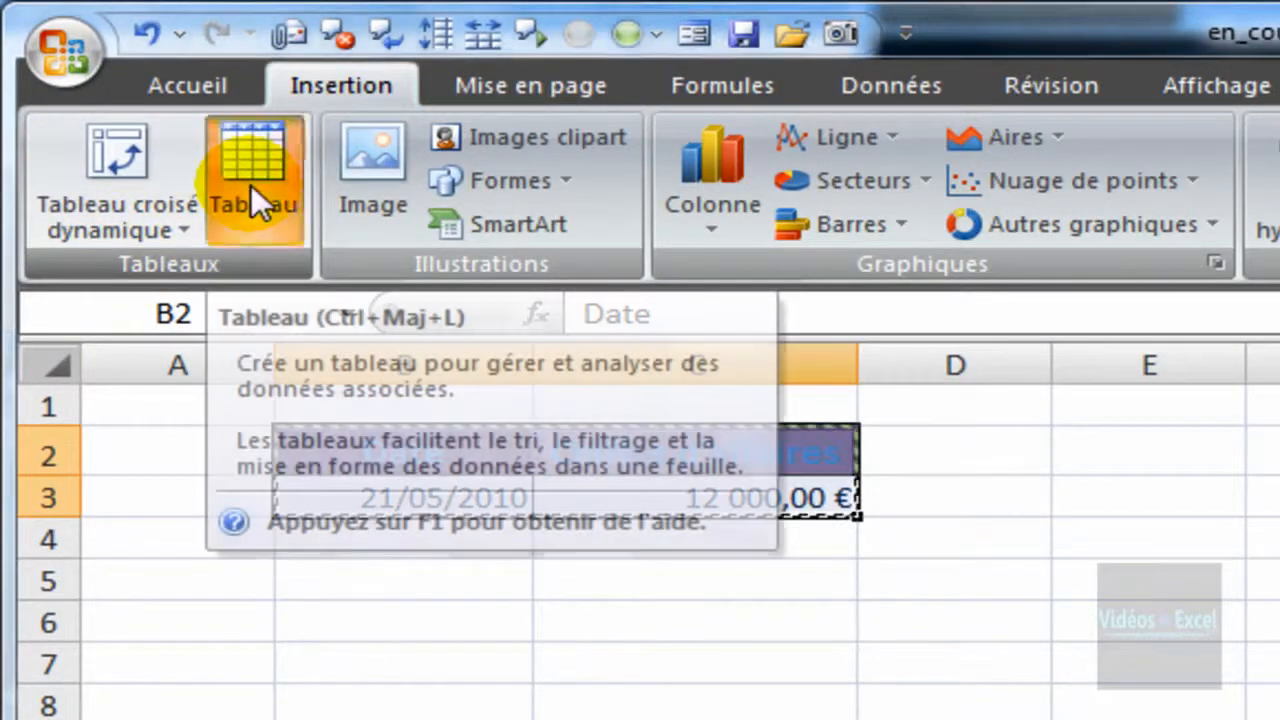
{"action": "left_click", "coordinate": [251, 185]}
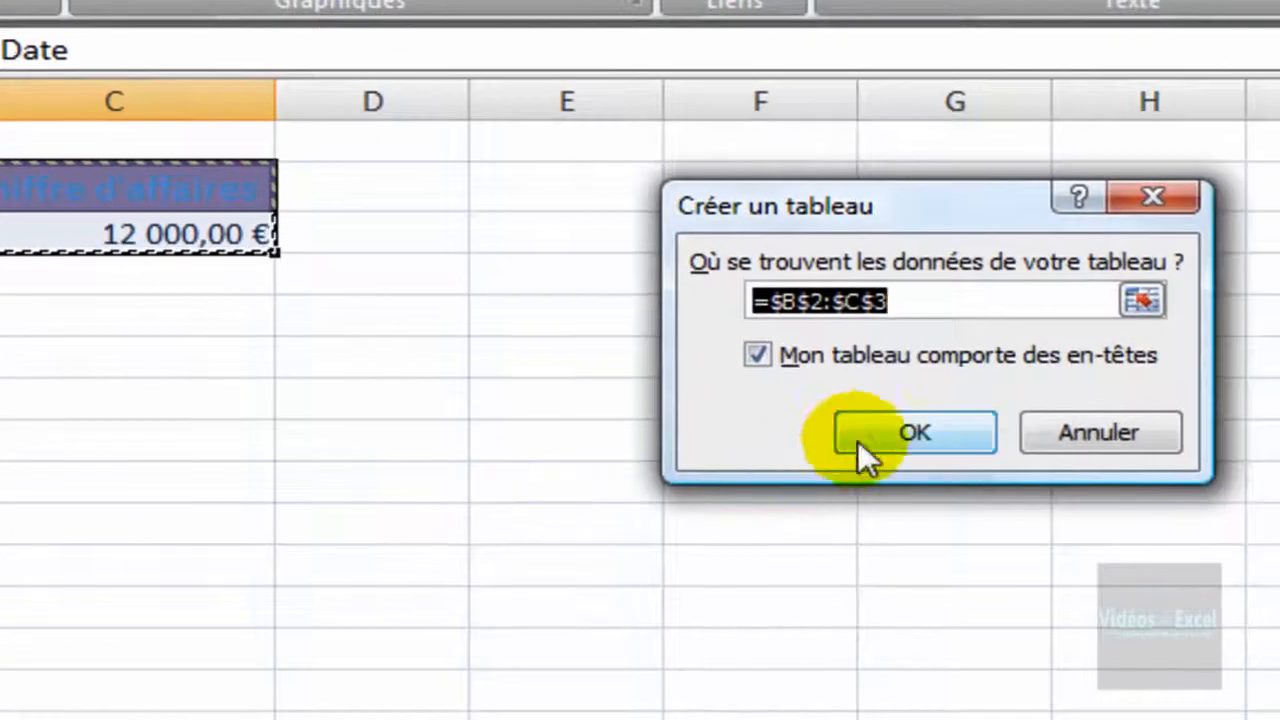
{"action": "left_click", "coordinate": [866, 458]}
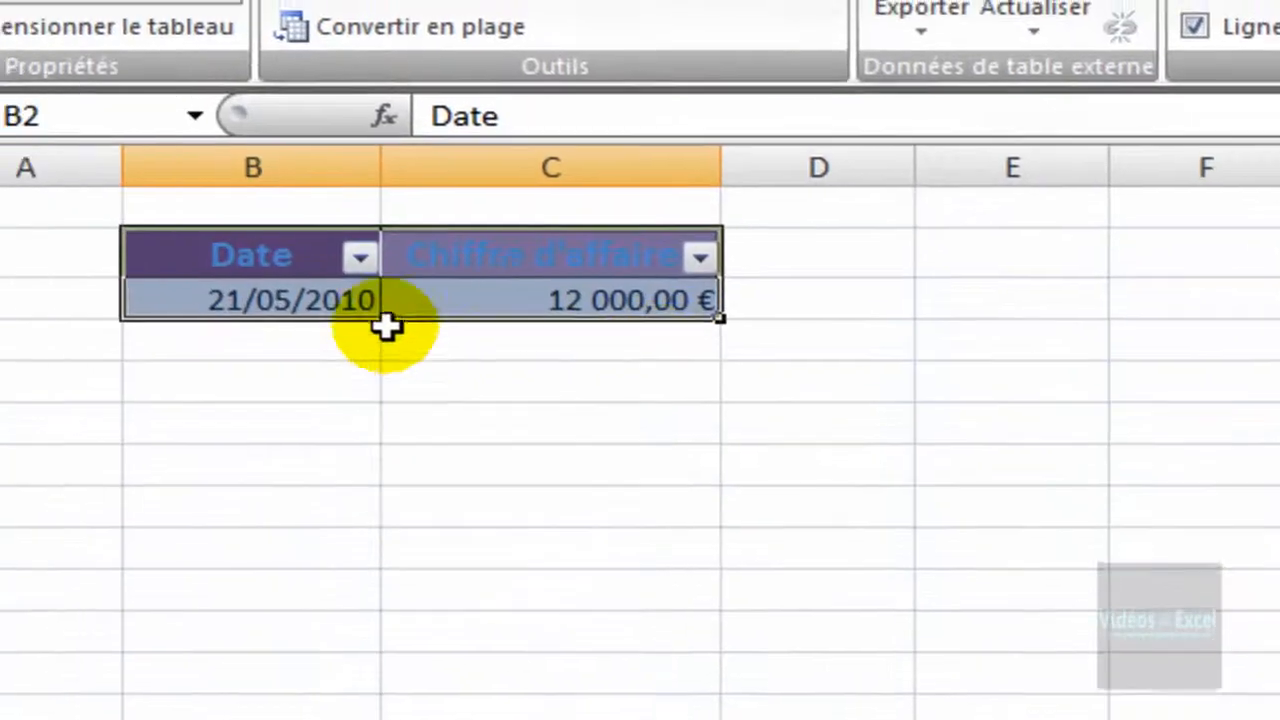
- Add a table row with the date 5/5/2010 and the turnover 34000, followed by an empty row
{"action": "left_click", "coordinate": [318, 305]}
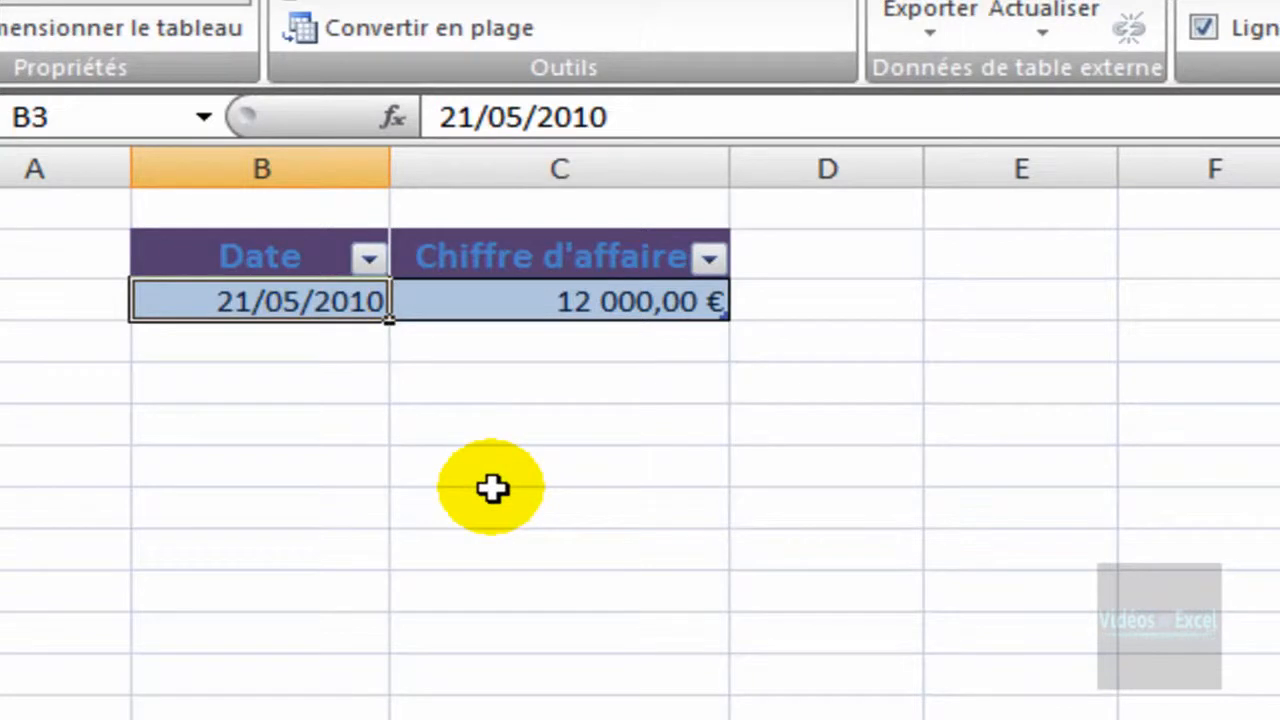
{"action": "key", "text": "Tab"}
{"action": "key", "text": "Tab"}
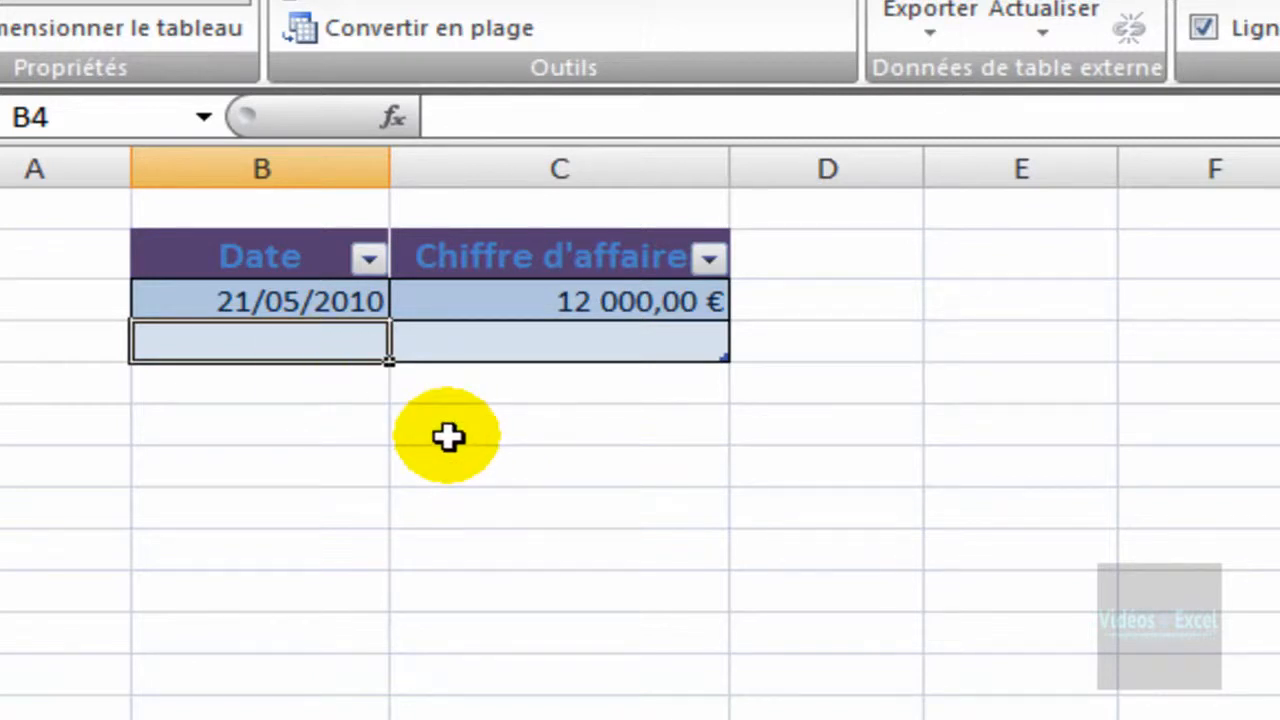
{"action": "type", "text": "5/"}
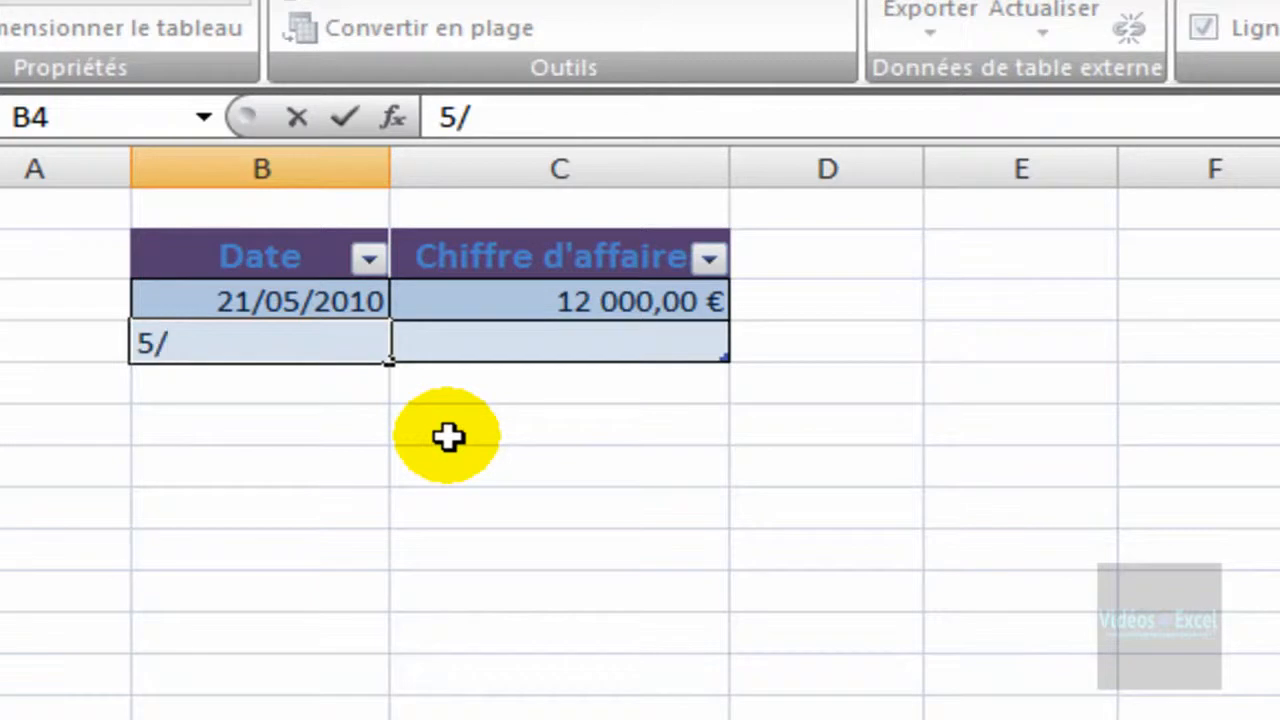
{"action": "type", "text": "5/2010"}
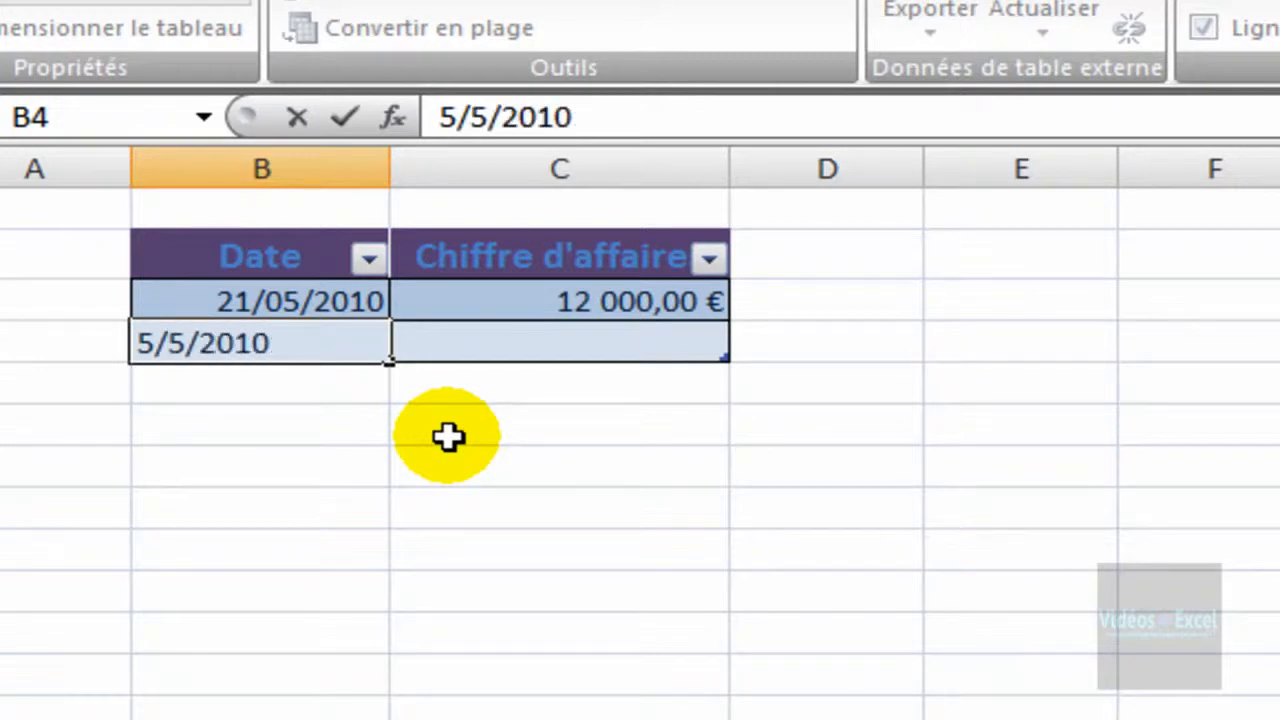
{"action": "key", "text": "Tab"}
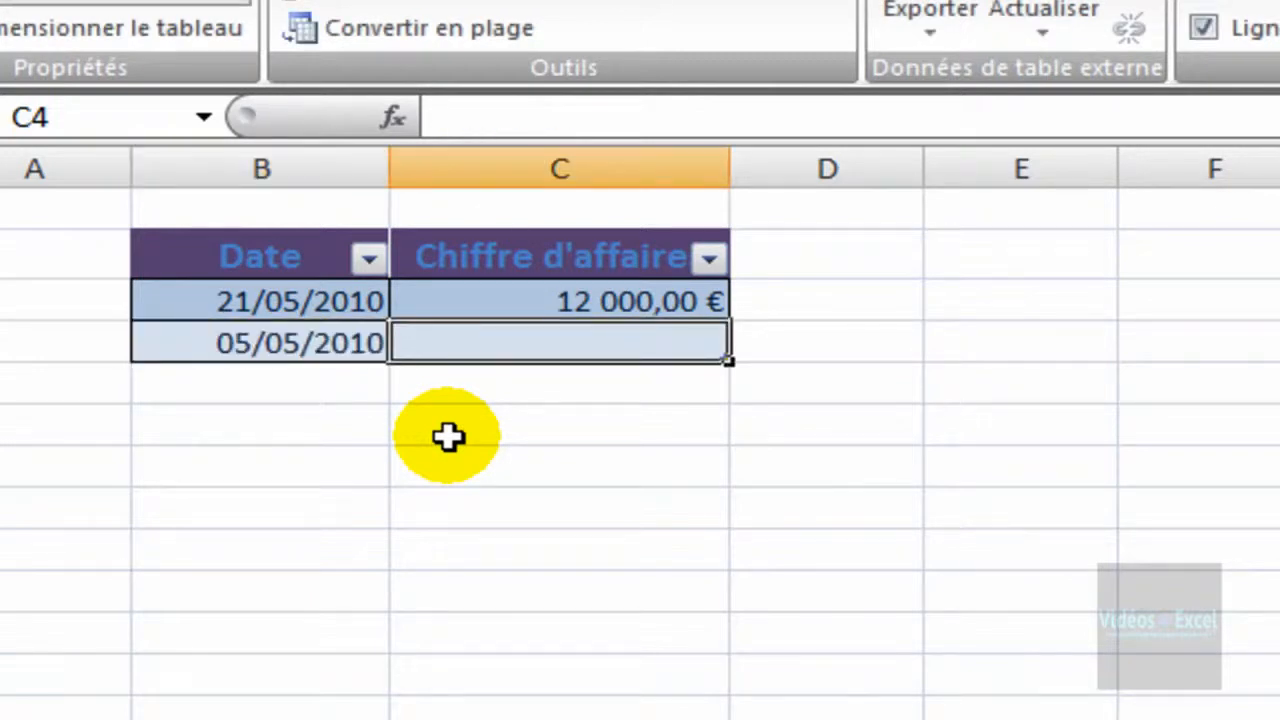
{"action": "type", "text": "34000"}
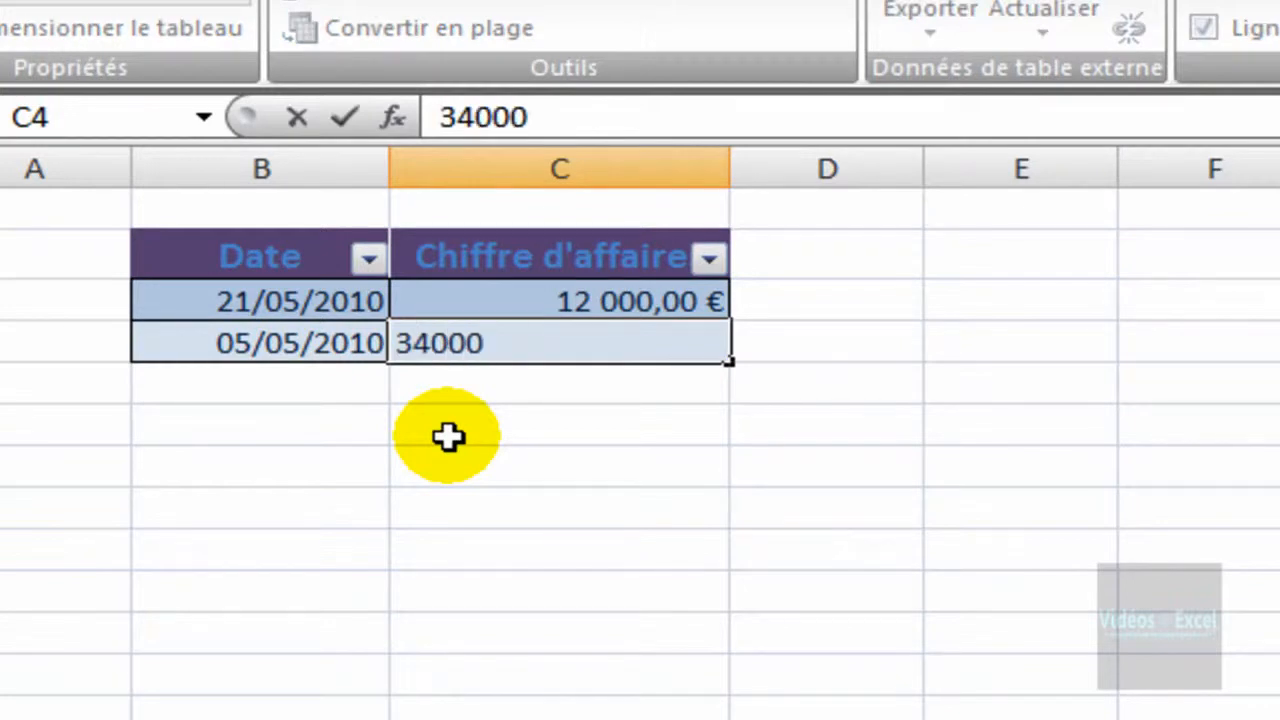
{"action": "key", "text": "Tab"}
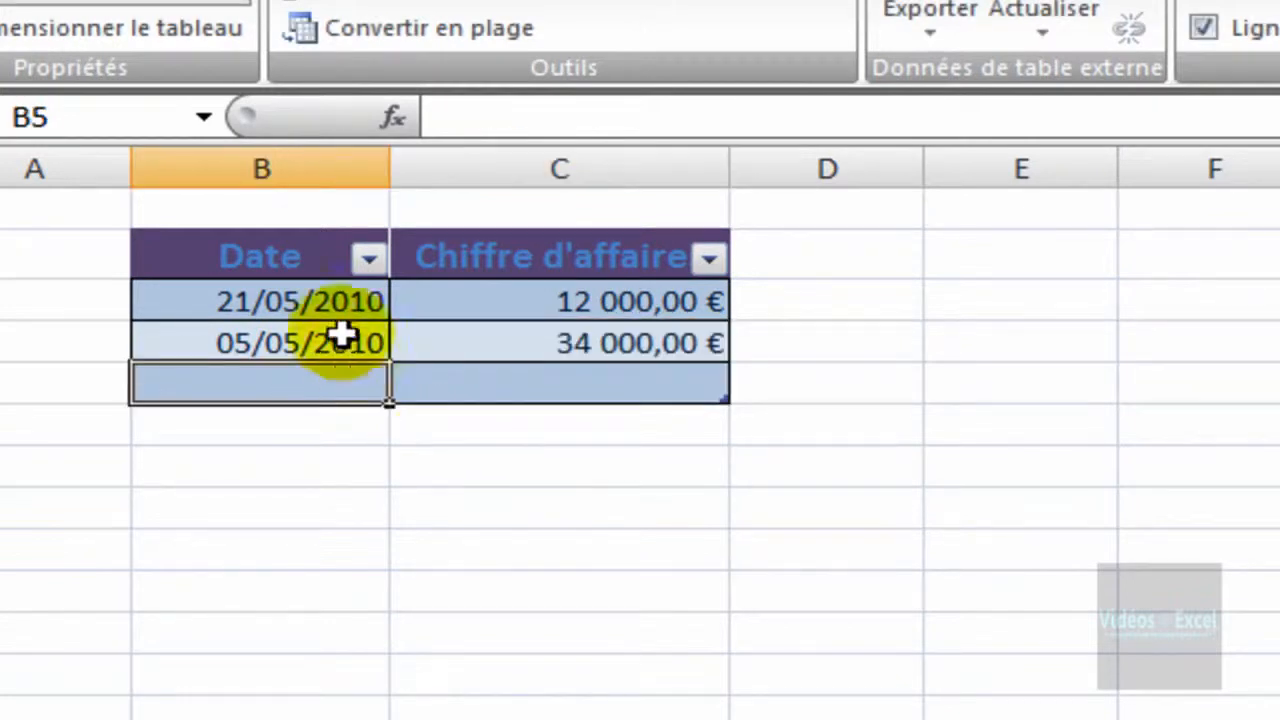
- Open data validation for the date cells B3:B5 and set the error alert title to "Attention"
{"action": "left_click_drag", "start_coordinate": [305, 288], "coordinate": [306, 371]}
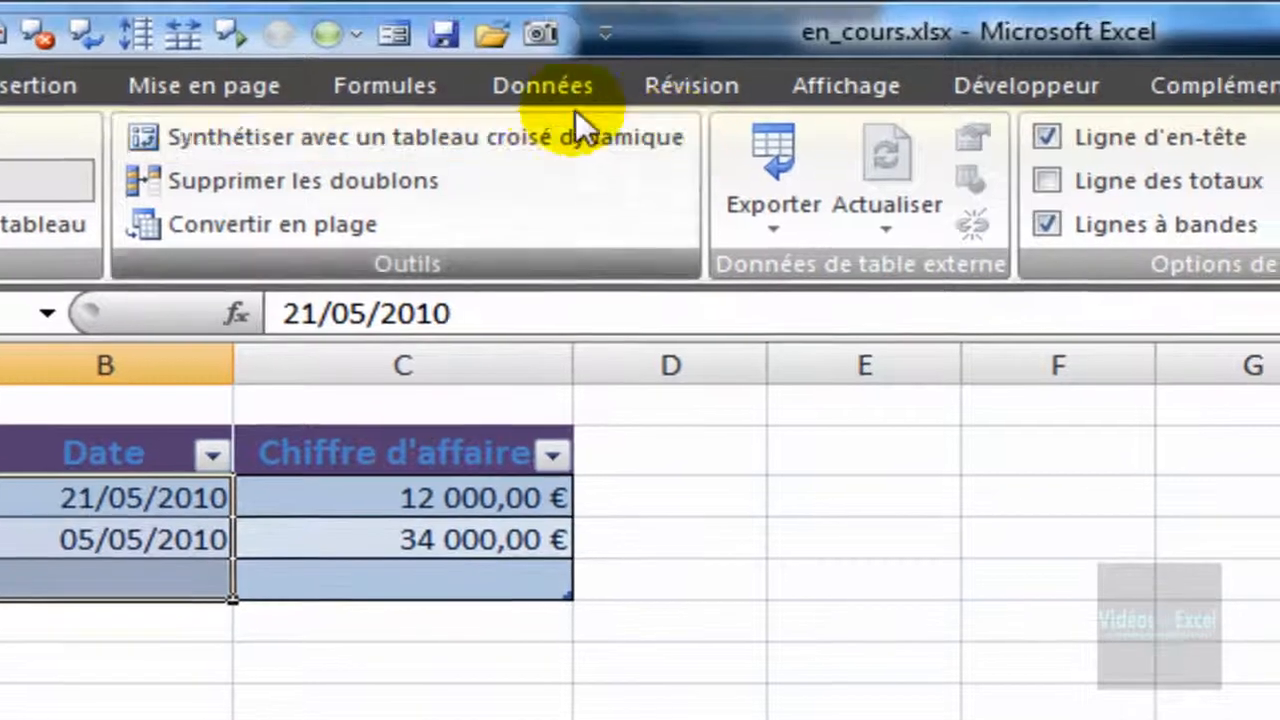
{"action": "left_click", "coordinate": [544, 91]}
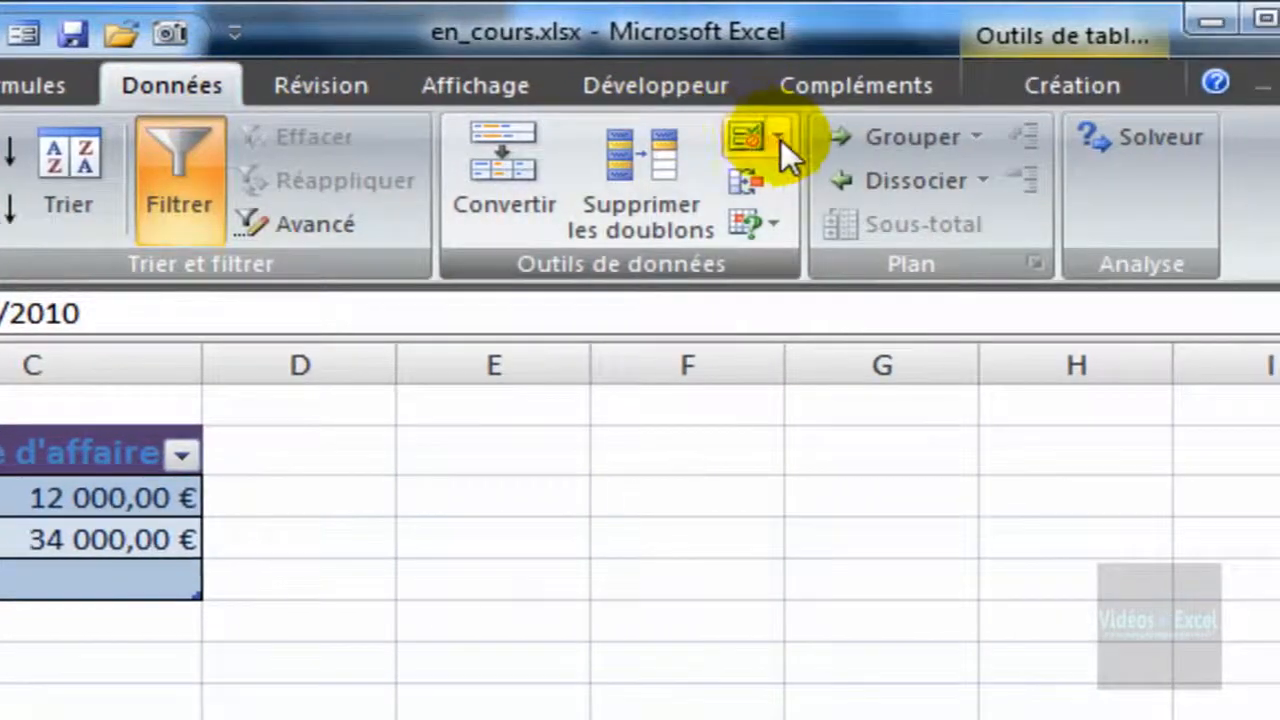
{"action": "left_click", "coordinate": [1110, 138]}
{"action": "left_click", "coordinate": [865, 187]}
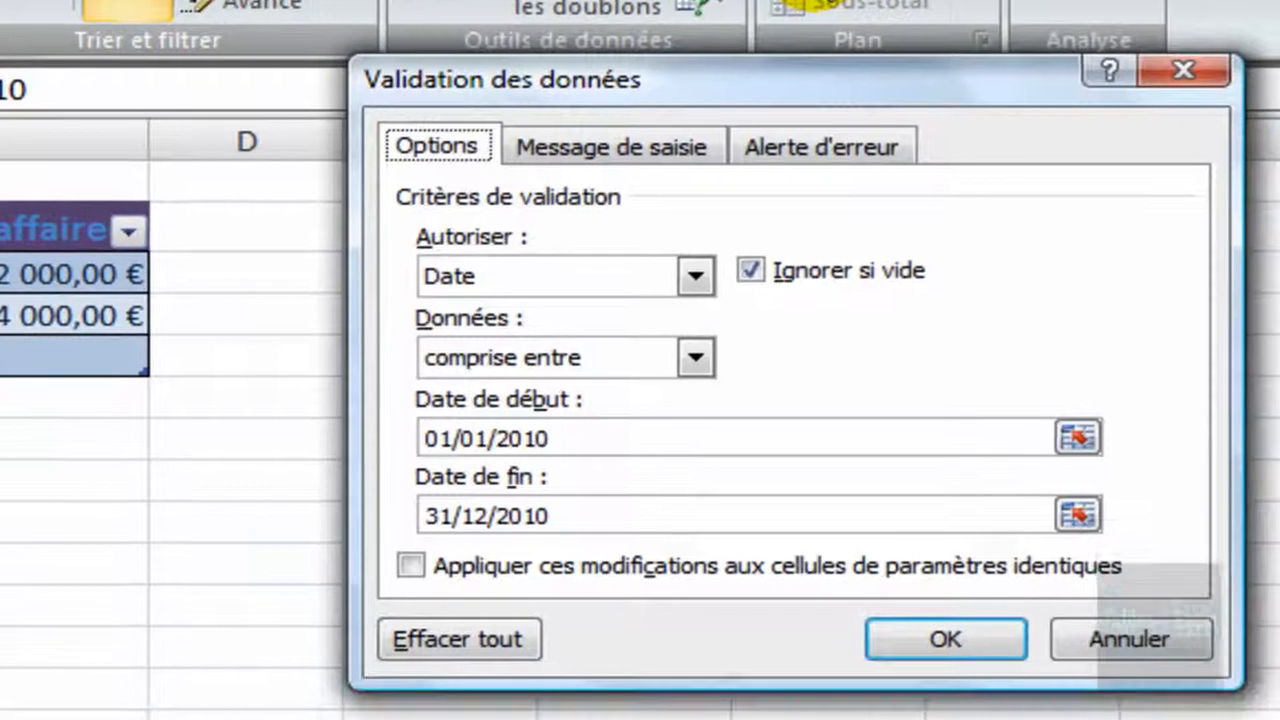
{"action": "left_click", "coordinate": [860, 145]}
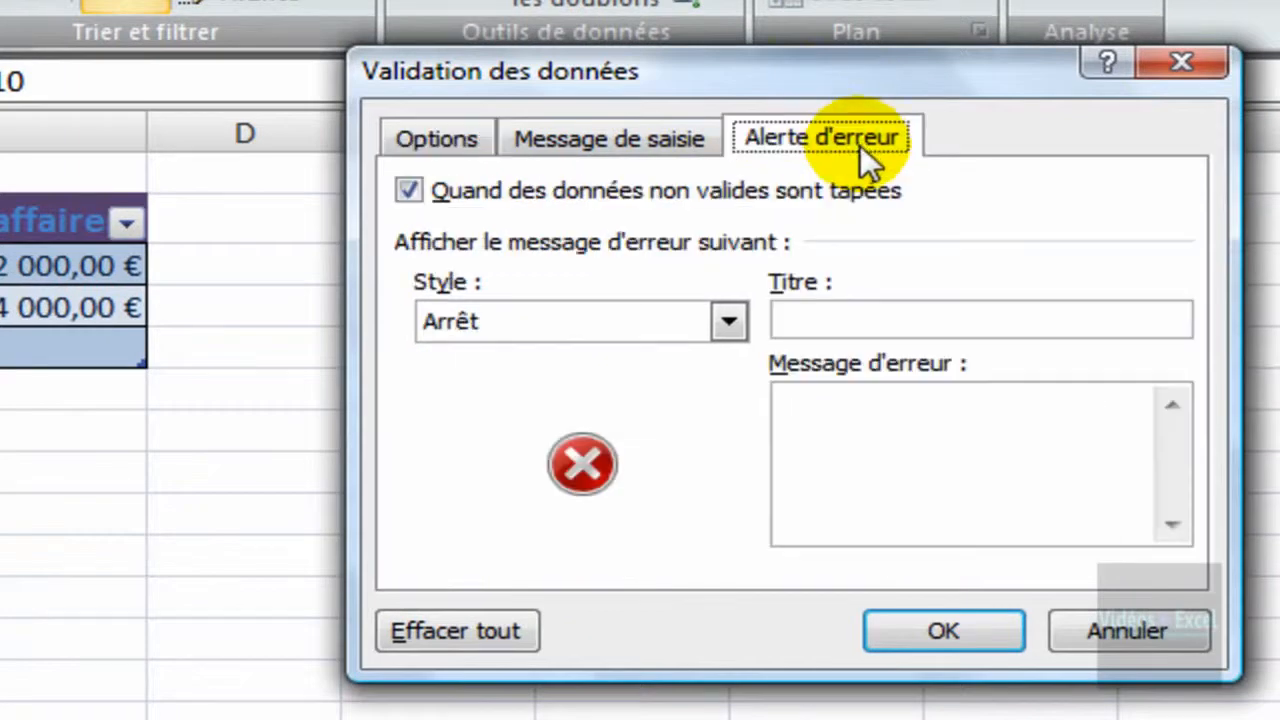
{"action": "left_click", "coordinate": [826, 318]}
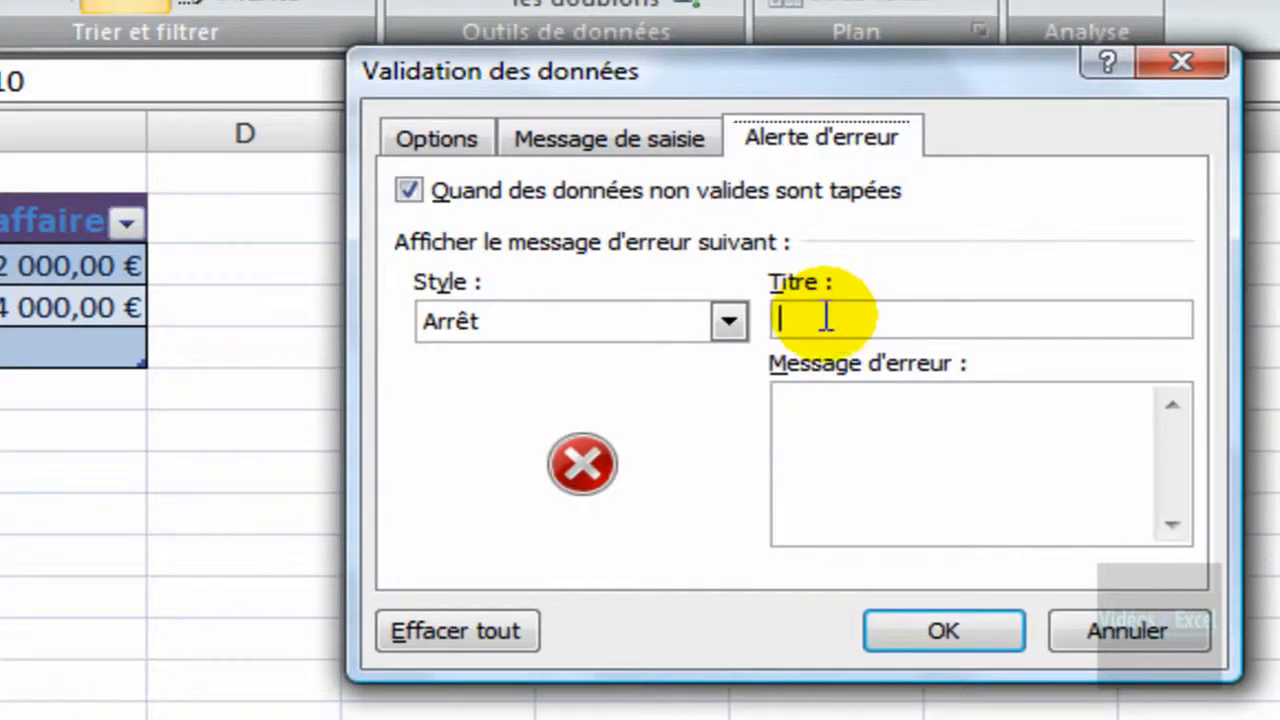
{"action": "type", "text": "Attent"}
{"action": "key", "text": "BackSpace"}
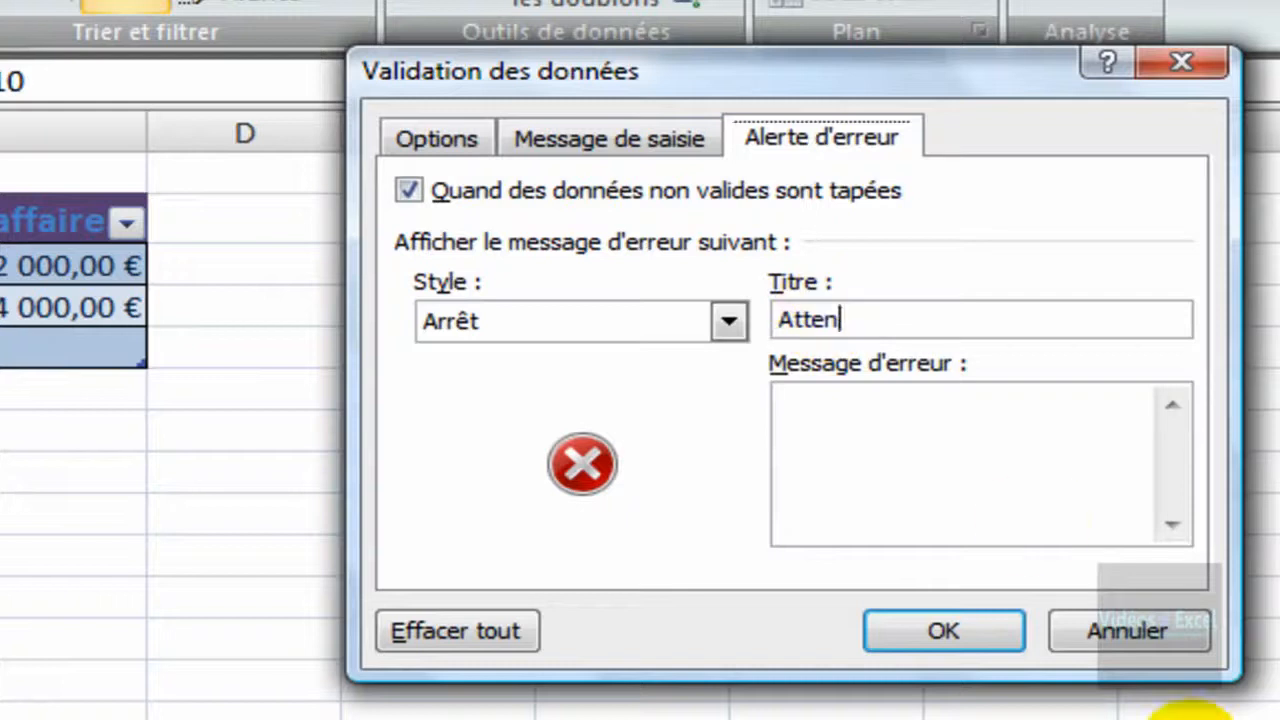
{"action": "type", "text": "tion"}
- Set the alert's error message to "Merci d'indiquer une date pour l'année 2010 !" and apply the validation settings
{"action": "left_click", "coordinate": [826, 514]}
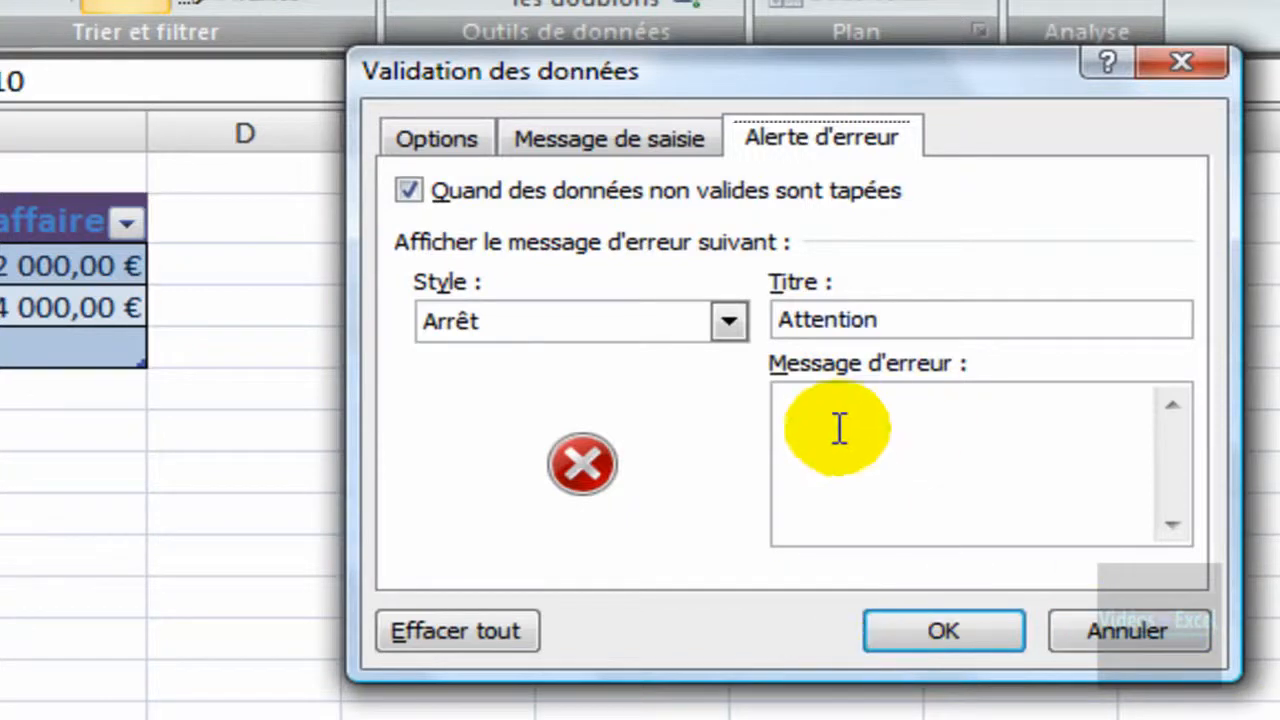
{"action": "type", "text": "Merci d'indiquer "}
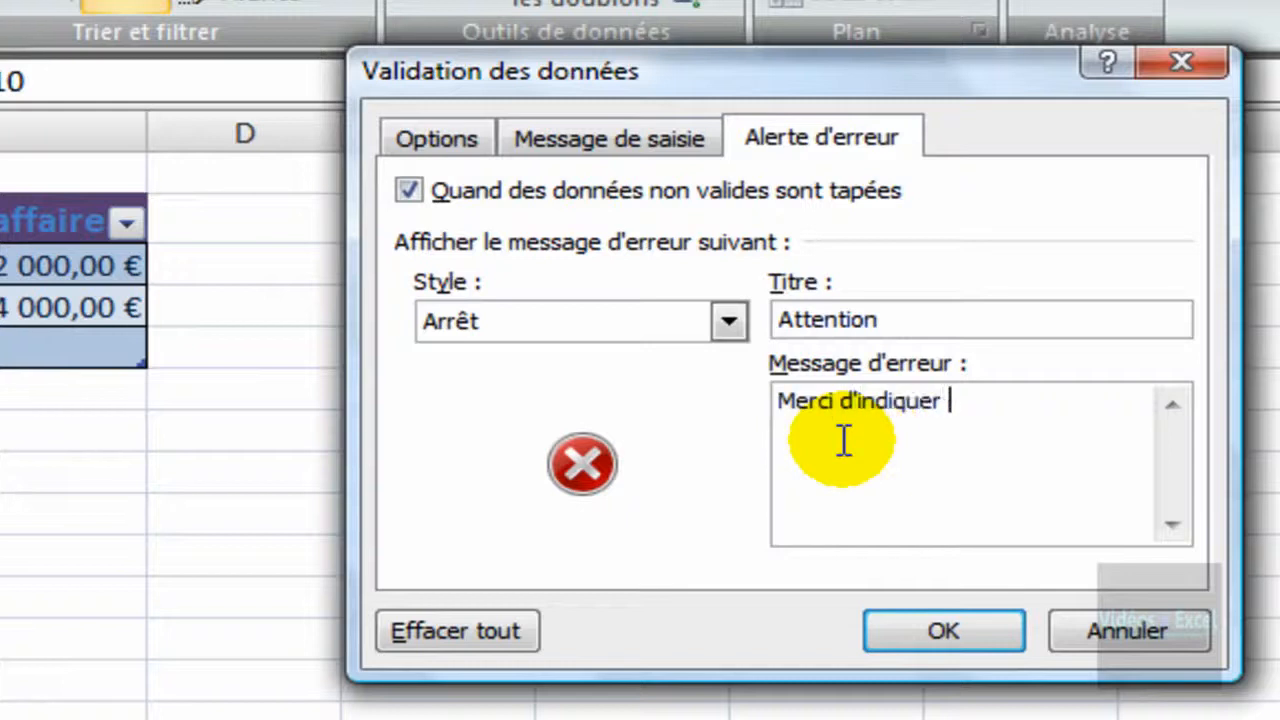
{"action": "type", "text": "une date pu"}
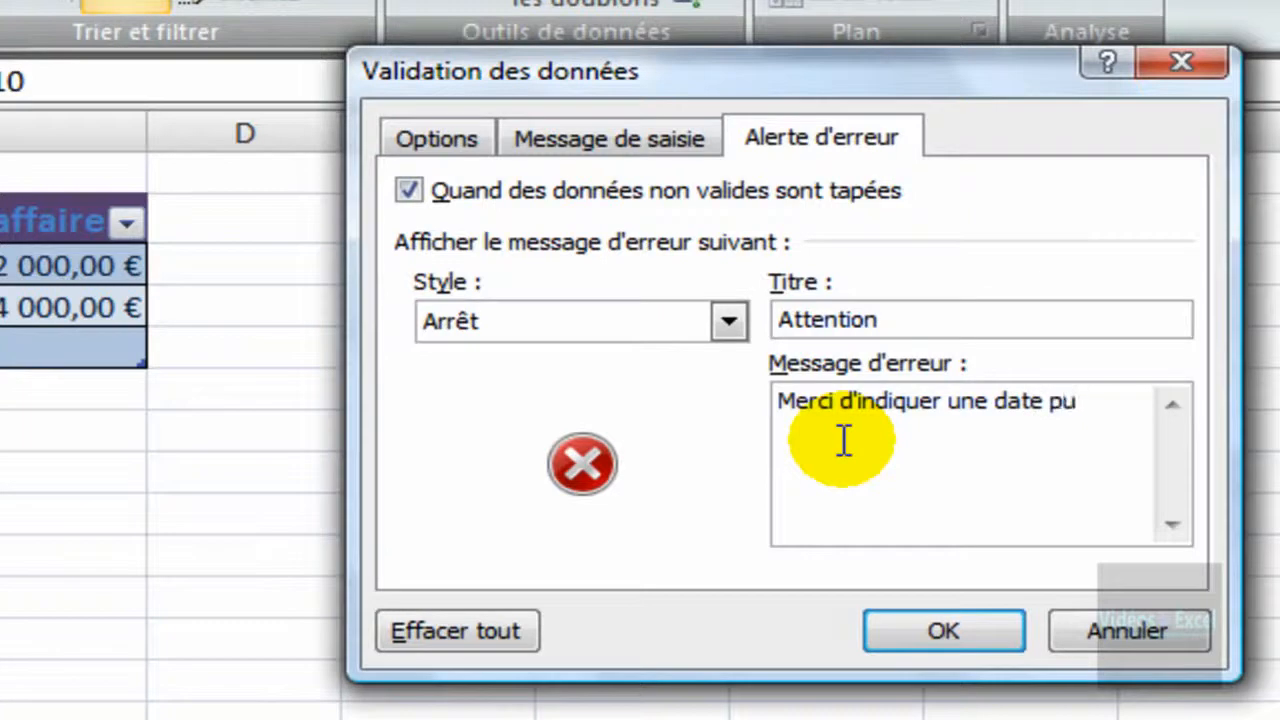
{"action": "key", "text": "BackSpace"}
{"action": "type", "text": "our l'a"}
{"action": "type", "text": "nnée "}
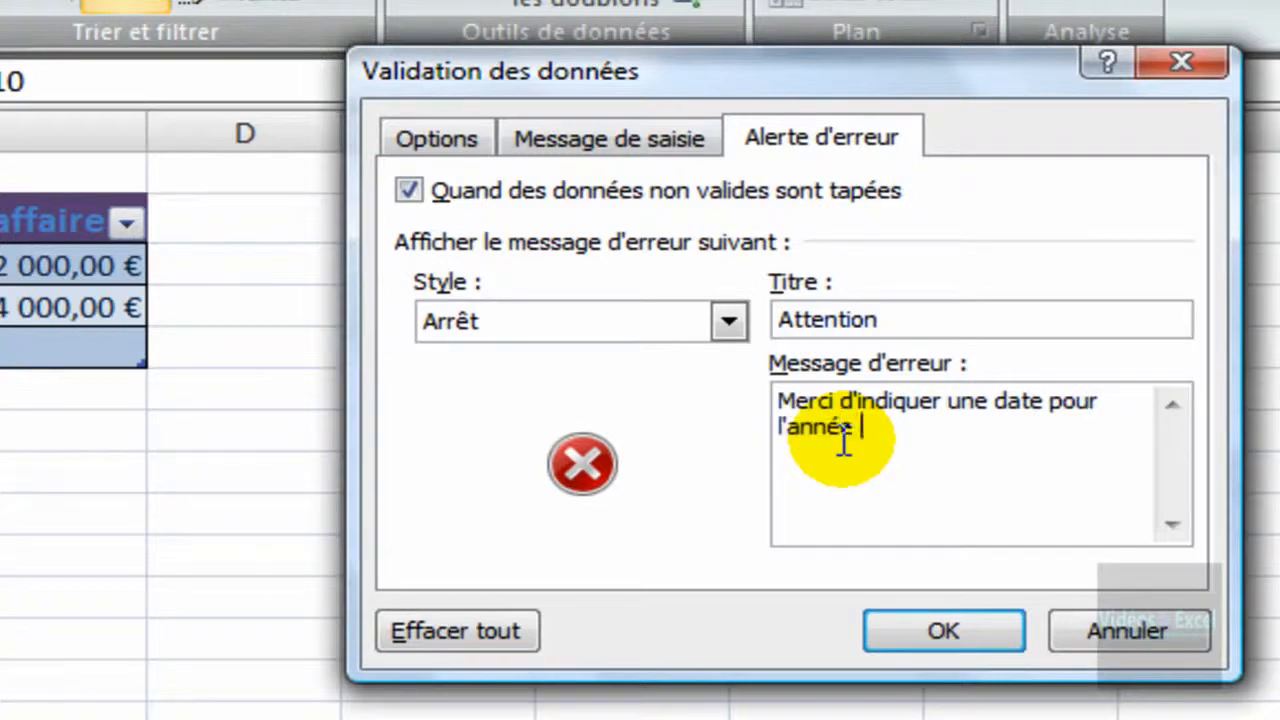
{"action": "type", "text": "2010 !"}
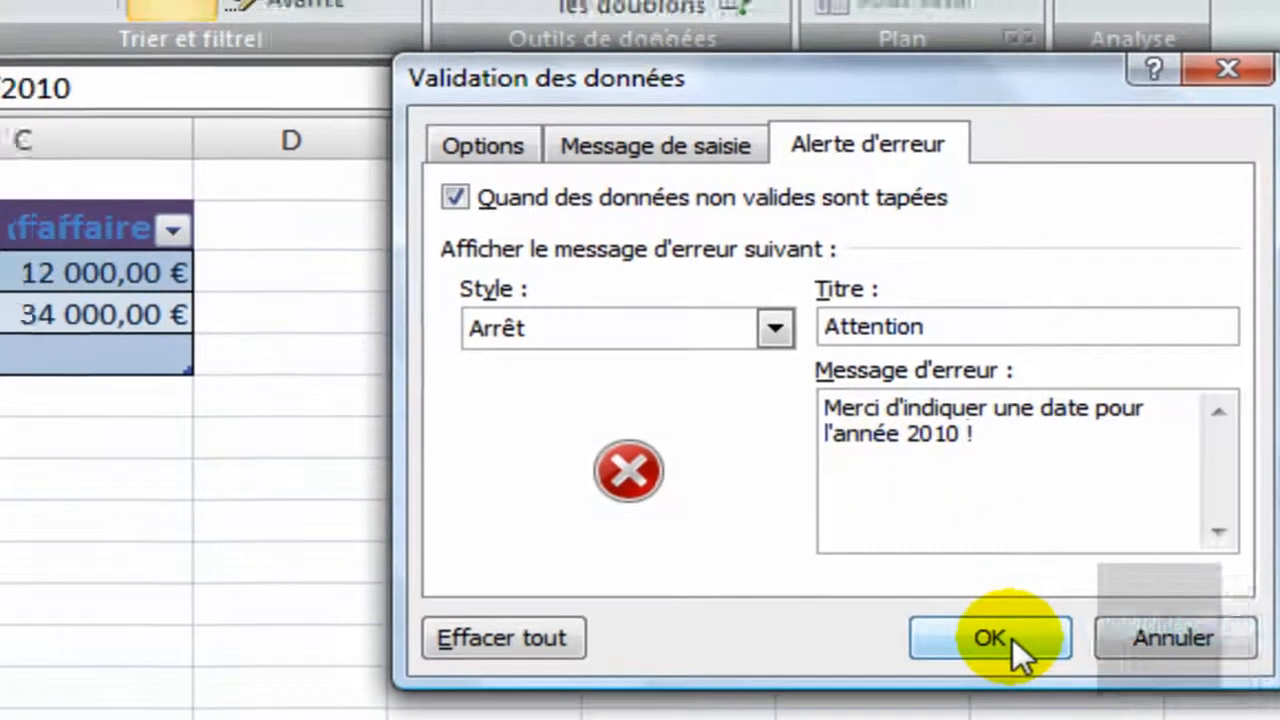
{"action": "left_click", "coordinate": [1012, 638]}
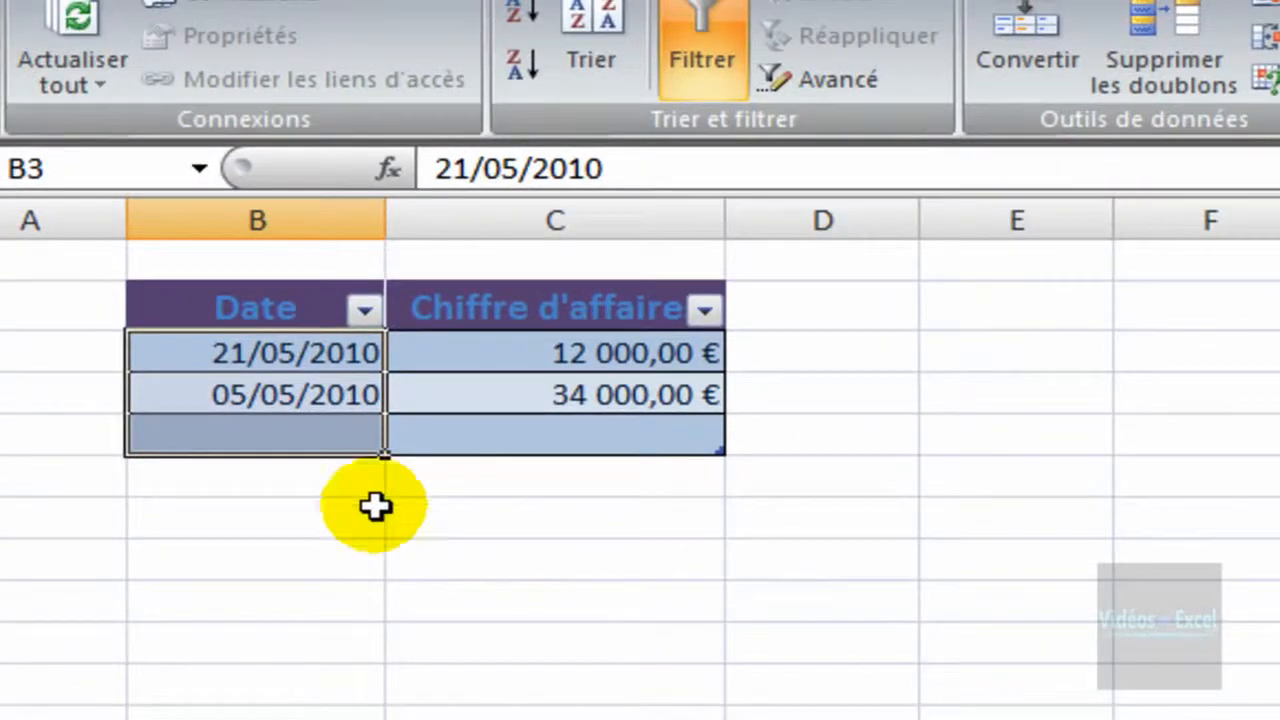
- Test the custom error alert by trying to enter 31/12/2009 in cell B5, then cancel the entry
{"action": "left_click", "coordinate": [294, 436]}
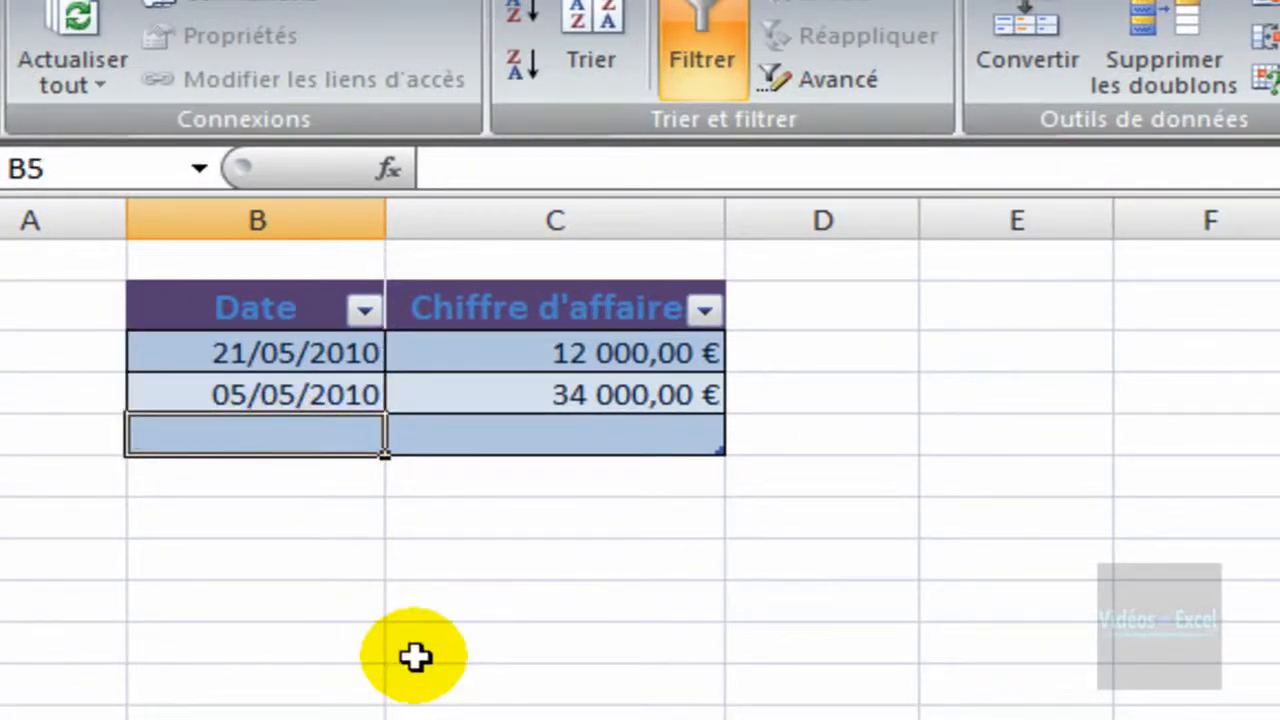
{"action": "type", "text": "\"&"}
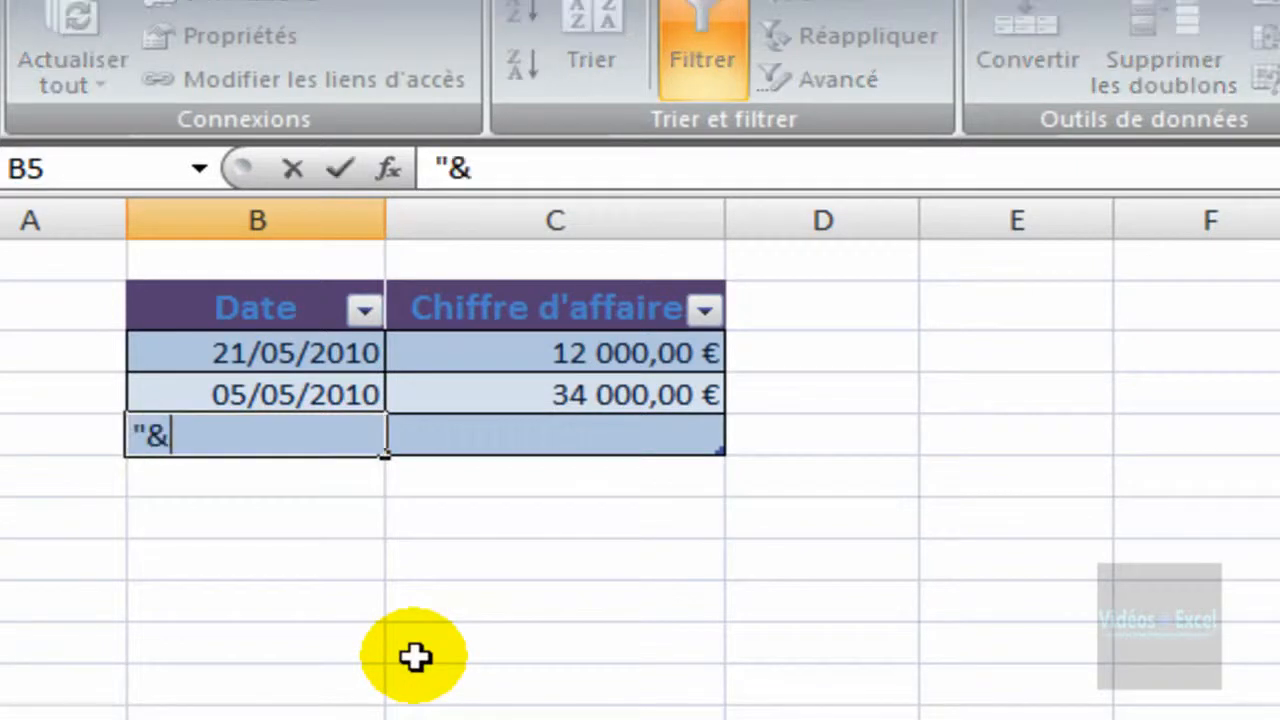
{"action": "key", "text": "Escape"}
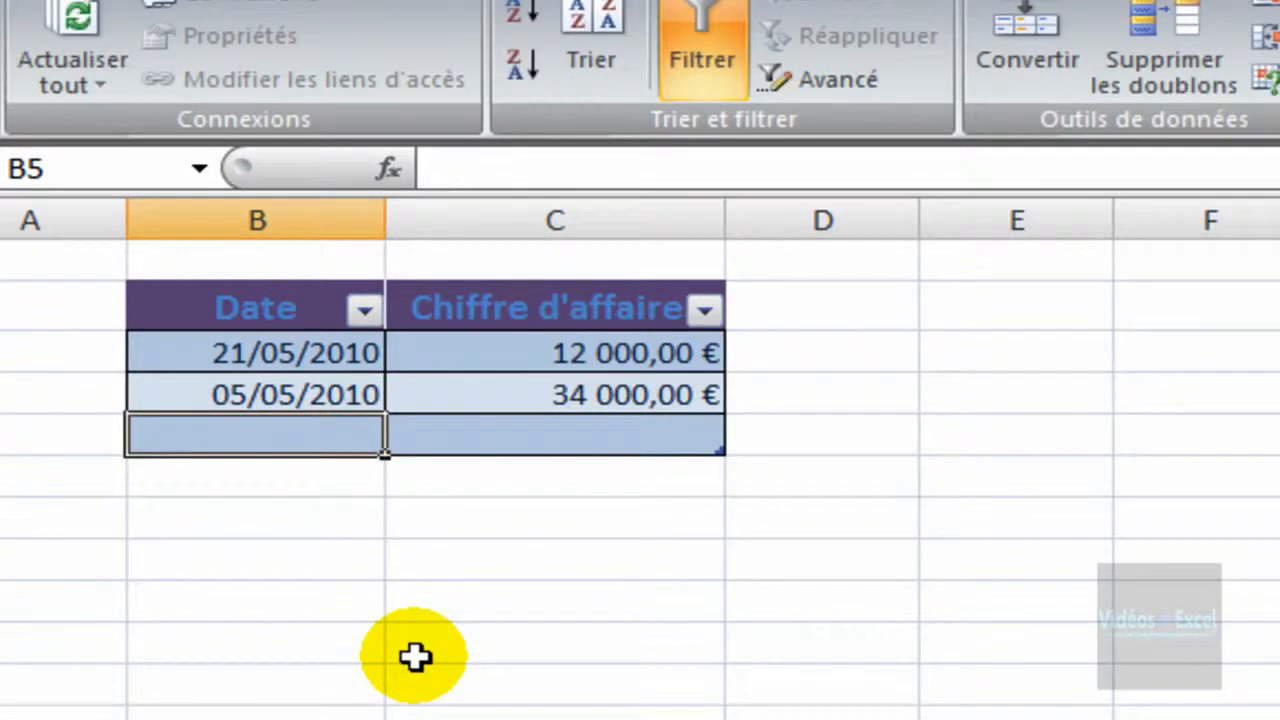
{"action": "type", "text": "21/"}
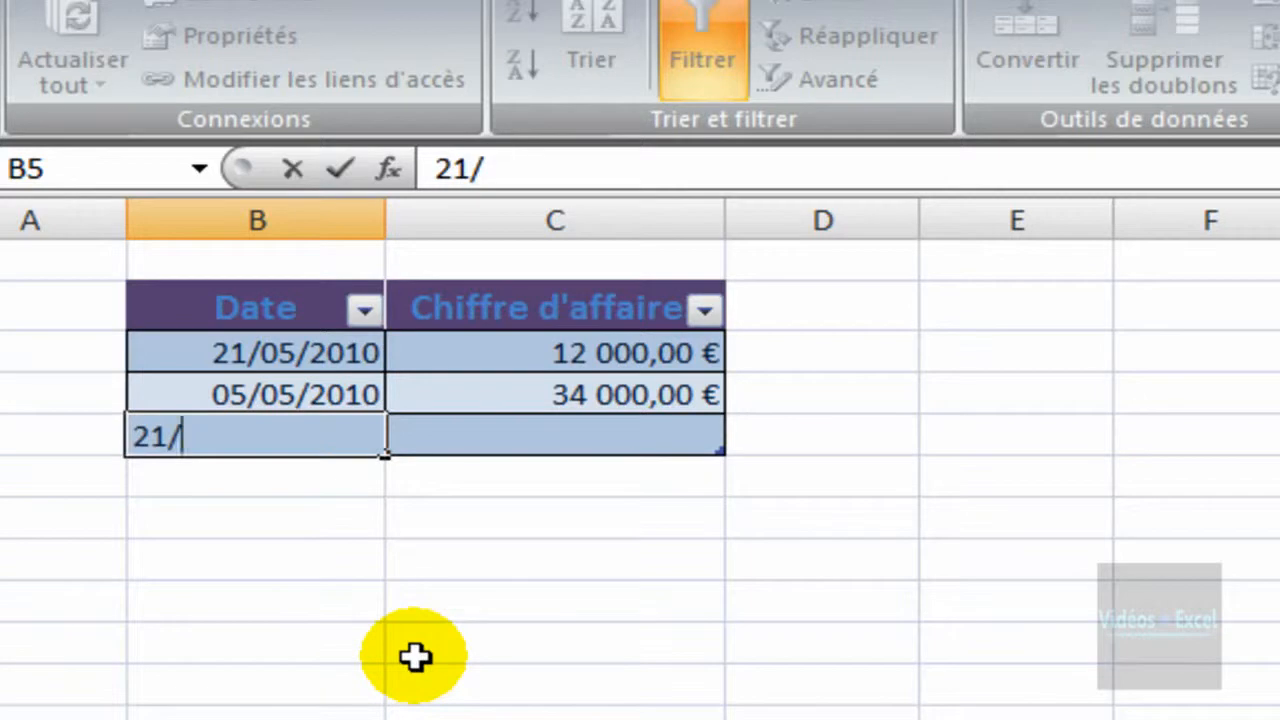
{"action": "key", "text": "Escape"}
{"action": "type", "text": "31/12/2009"}
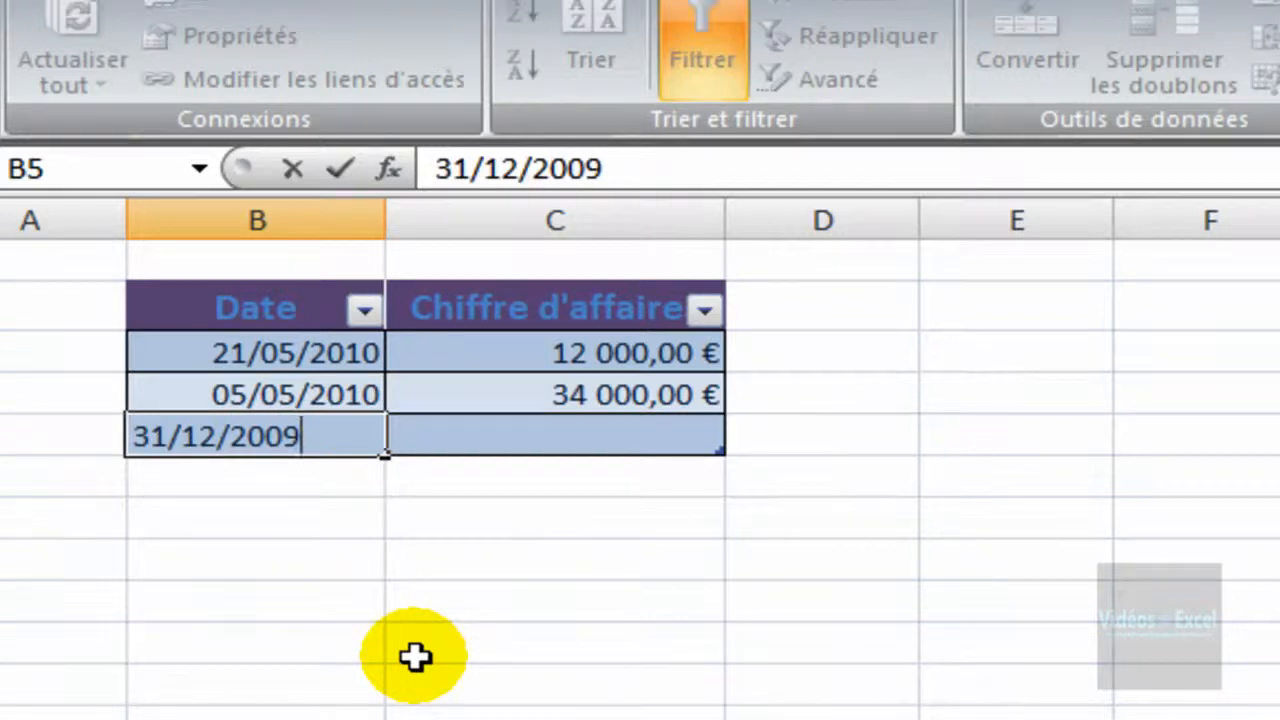
{"action": "key", "text": "Return"}
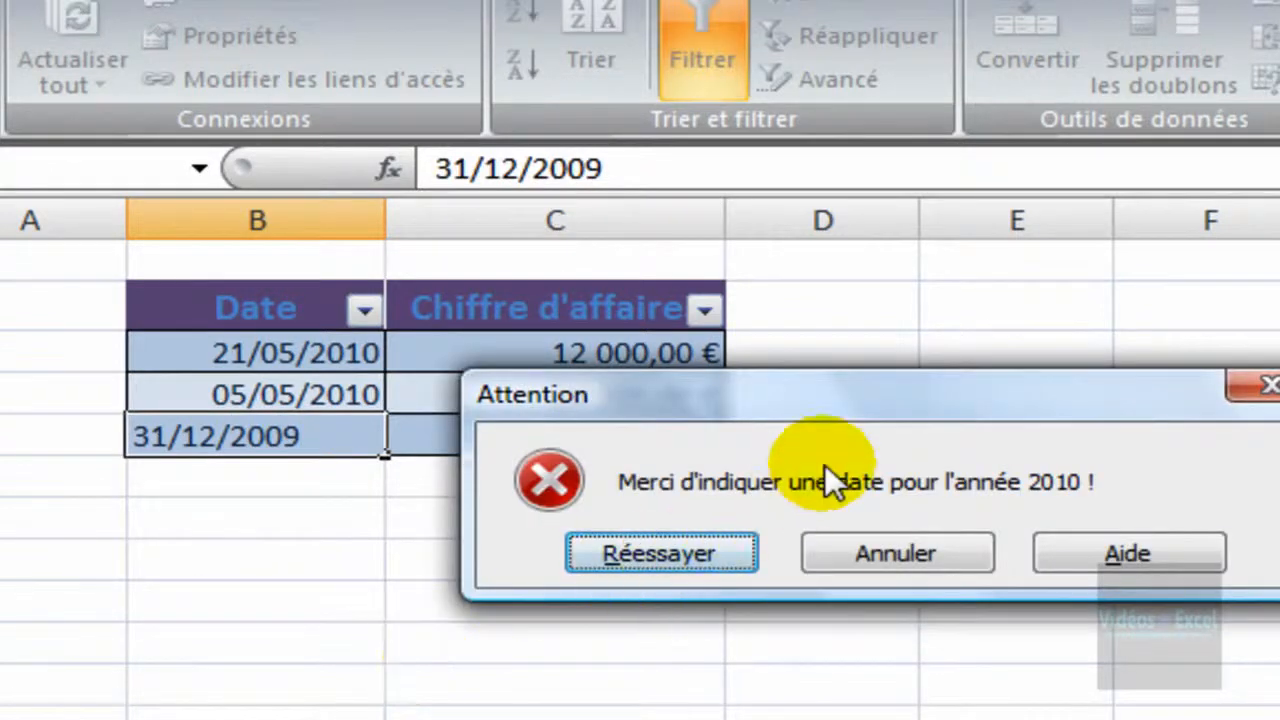
{"action": "left_click_drag", "start_coordinate": [909, 399], "coordinate": [1243, 333]}
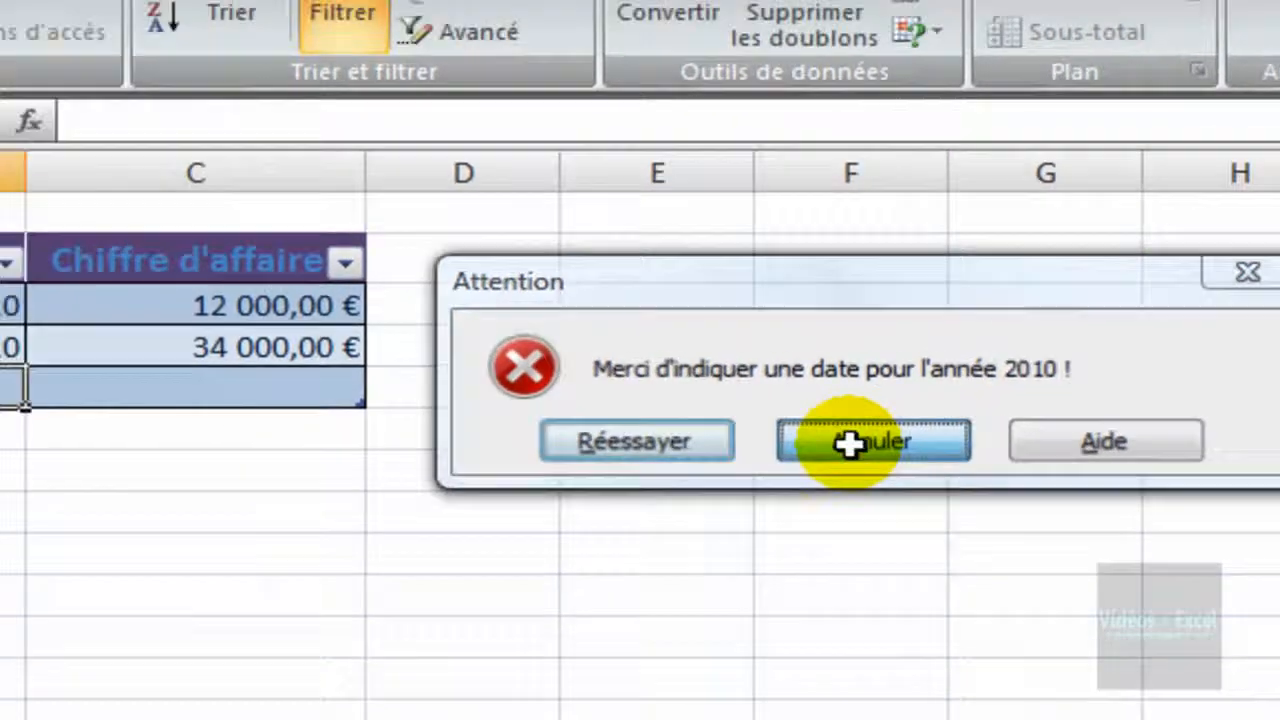
{"action": "left_click", "coordinate": [690, 427]}
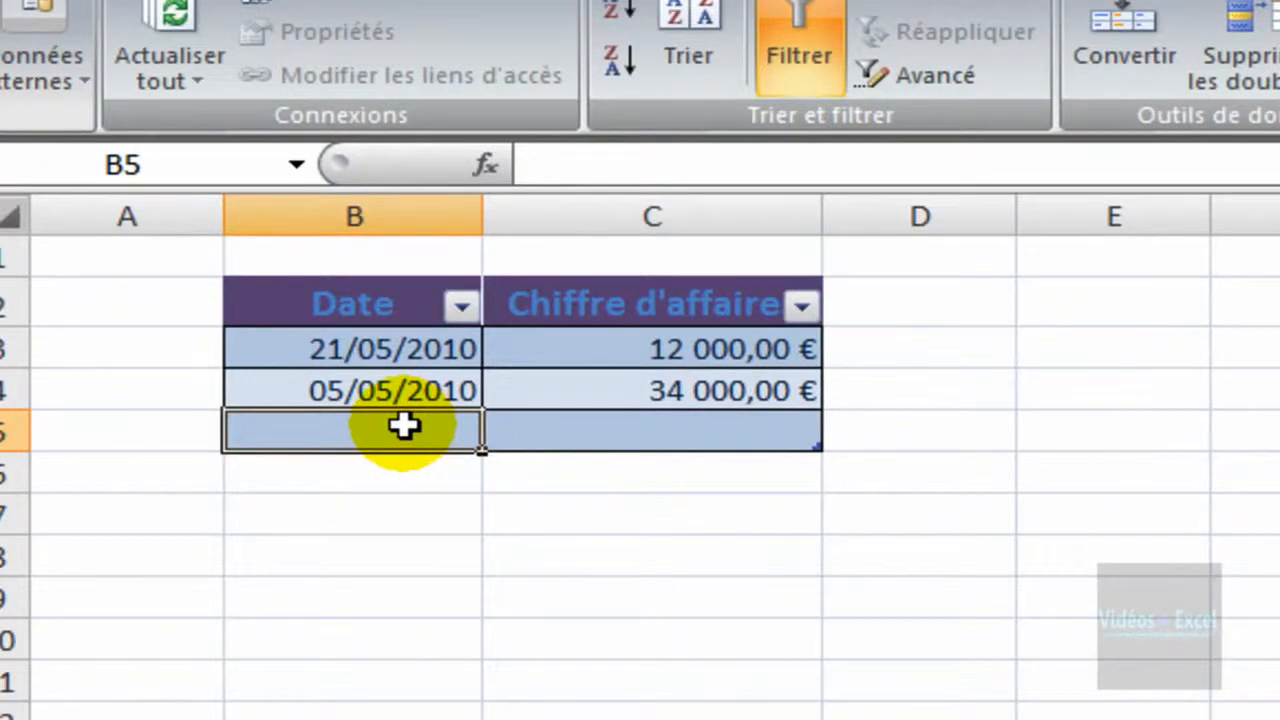
- Enter the date 4/8/2010 in cell B5 and the turnover 24000 in cell C5, followed by an empty table row
{"action": "type", "text": "4/08/"}
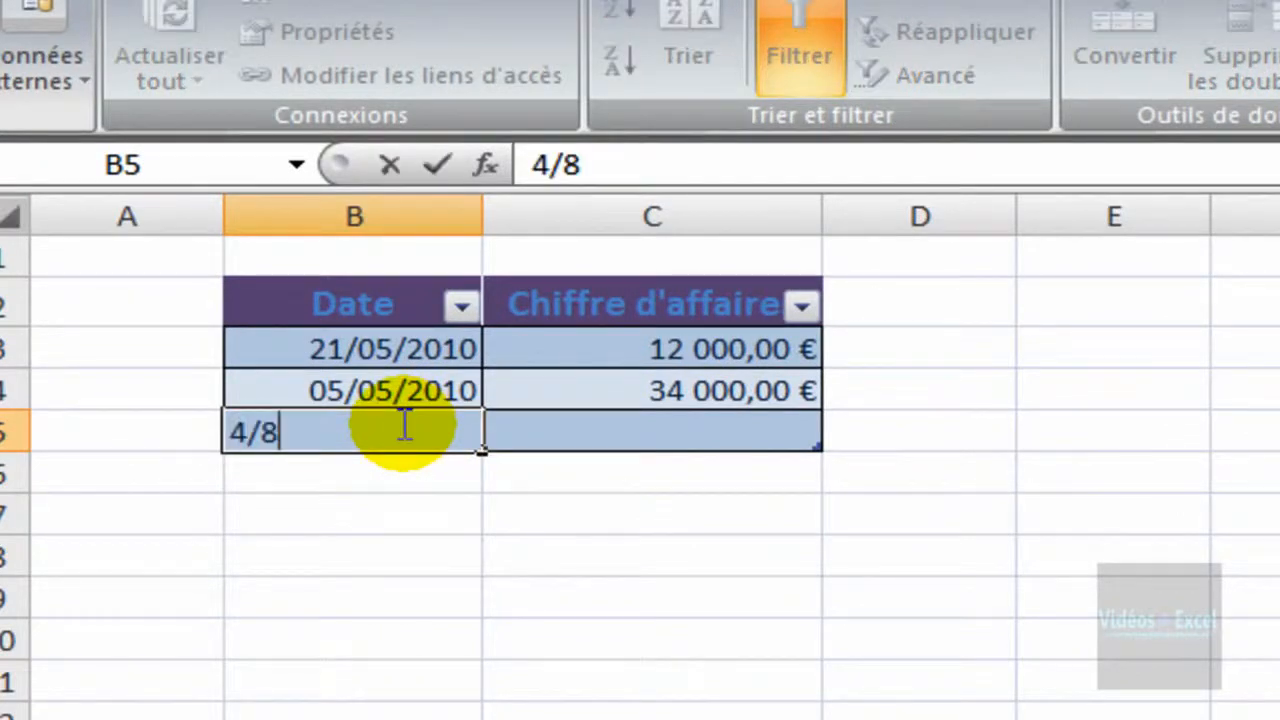
{"action": "type", "text": "2010"}
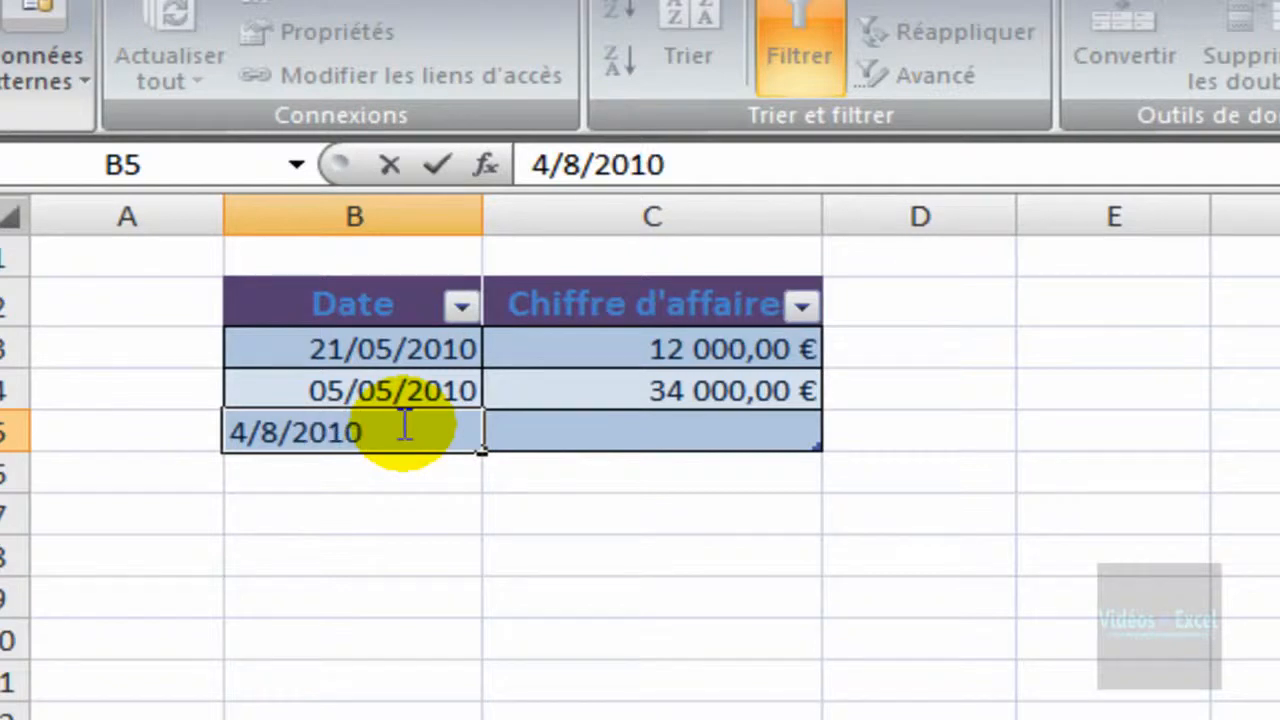
{"action": "key", "text": "Tab"}
{"action": "type", "text": "2"}
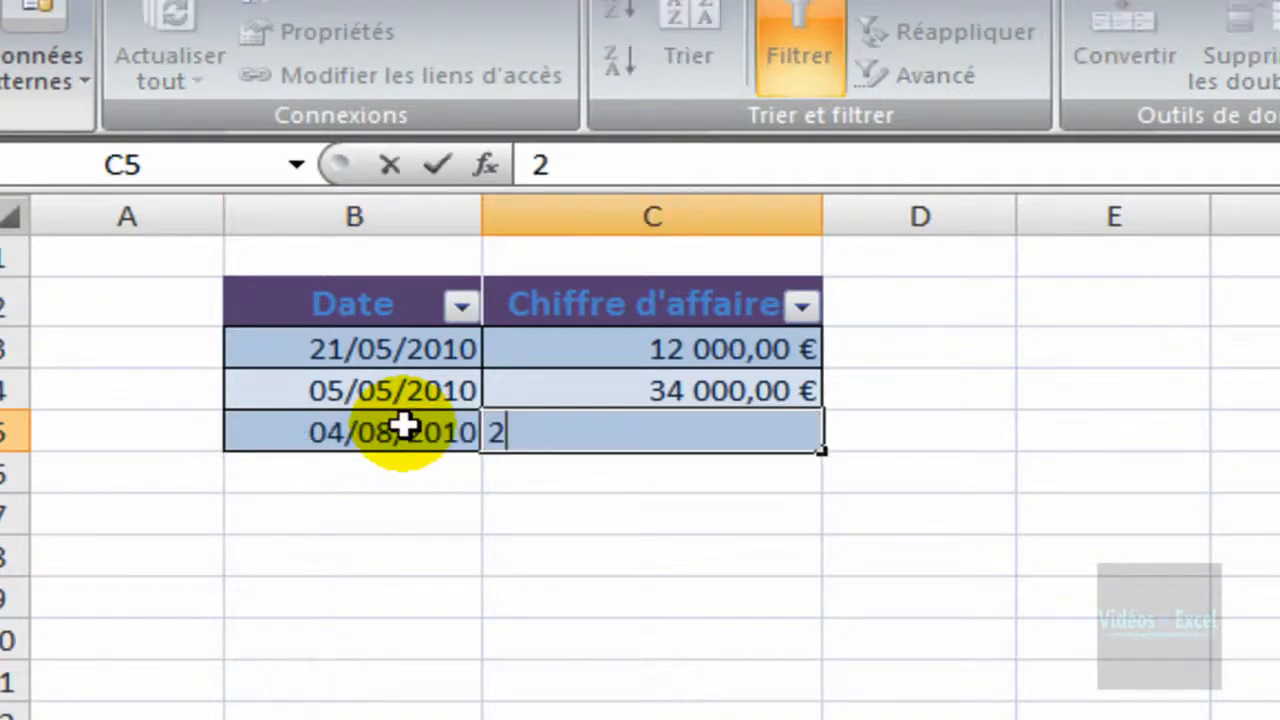
{"action": "type", "text": "4 000"}
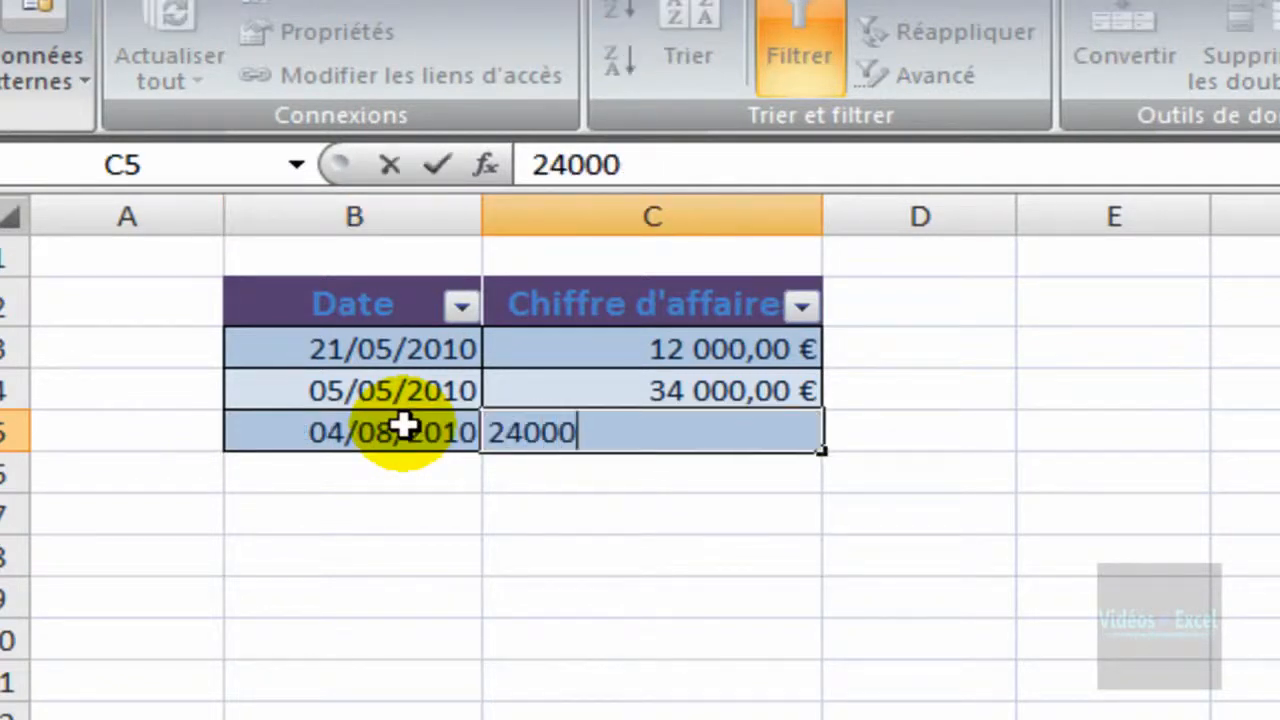
{"action": "key", "text": "Return"}
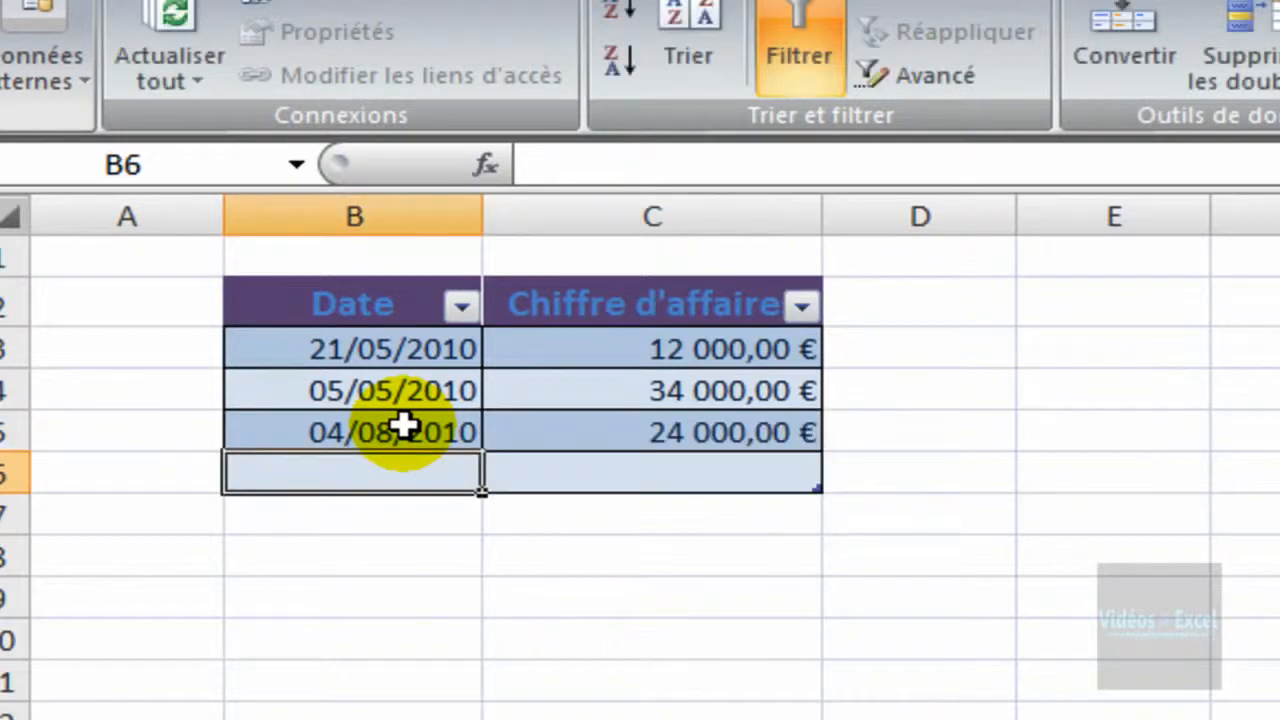